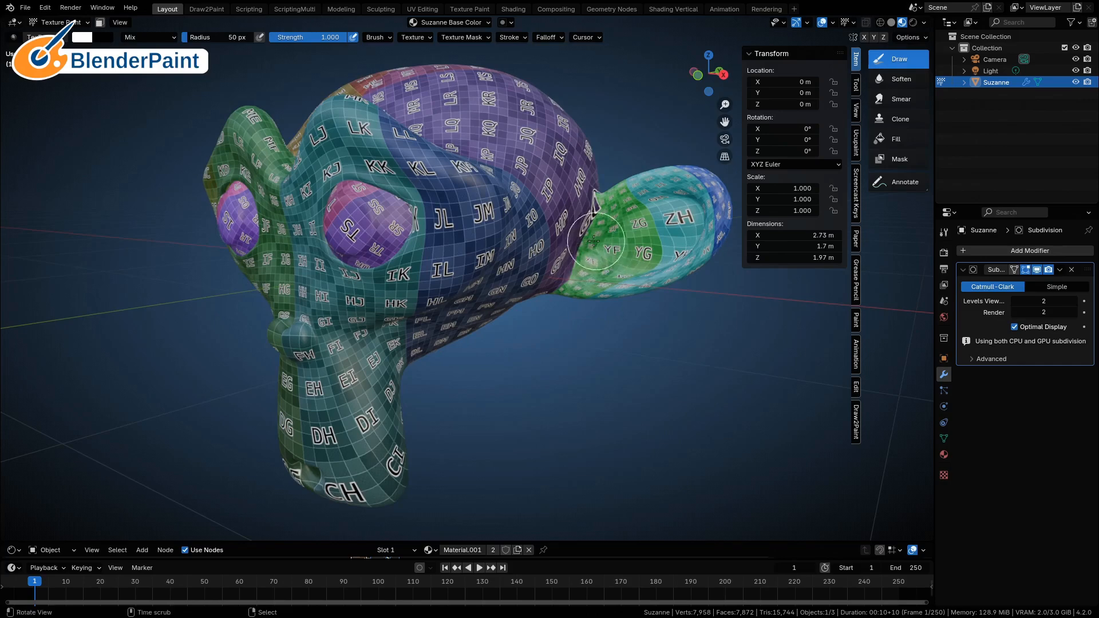
# Step: Select six adjoining faces on the side of Suzanne's head, just in front of the ear, in face select mode
pyautogui.moveTo(601, 259); pyautogui.dragTo(611, 262, button='middle')
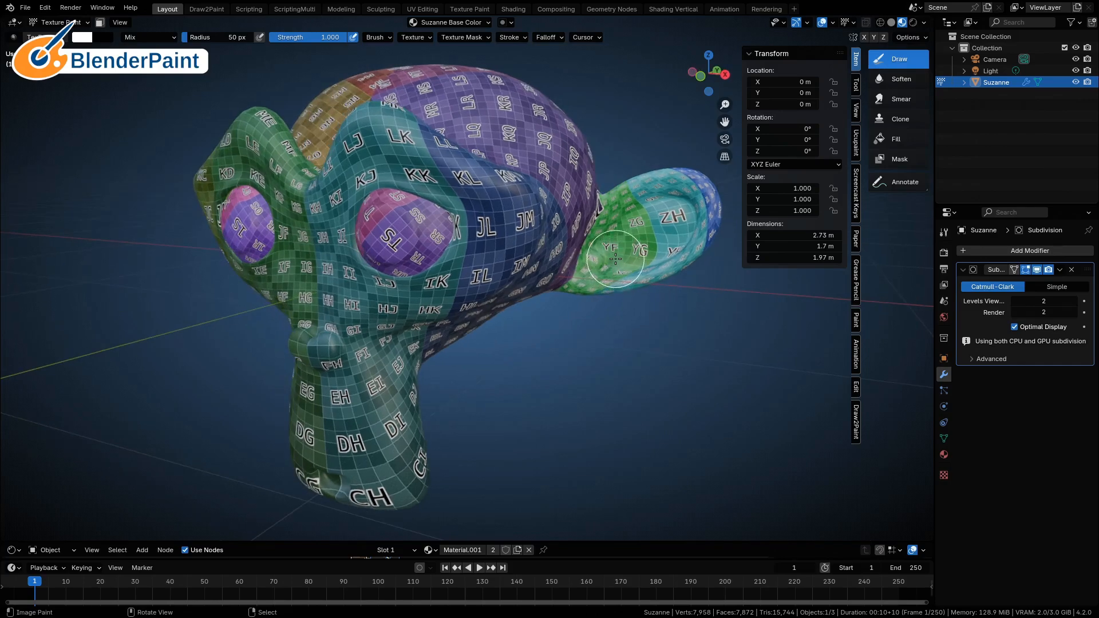
pyautogui.press('Tab')
pyautogui.moveTo(640, 273); pyautogui.dragTo(367, 149, button='middle')
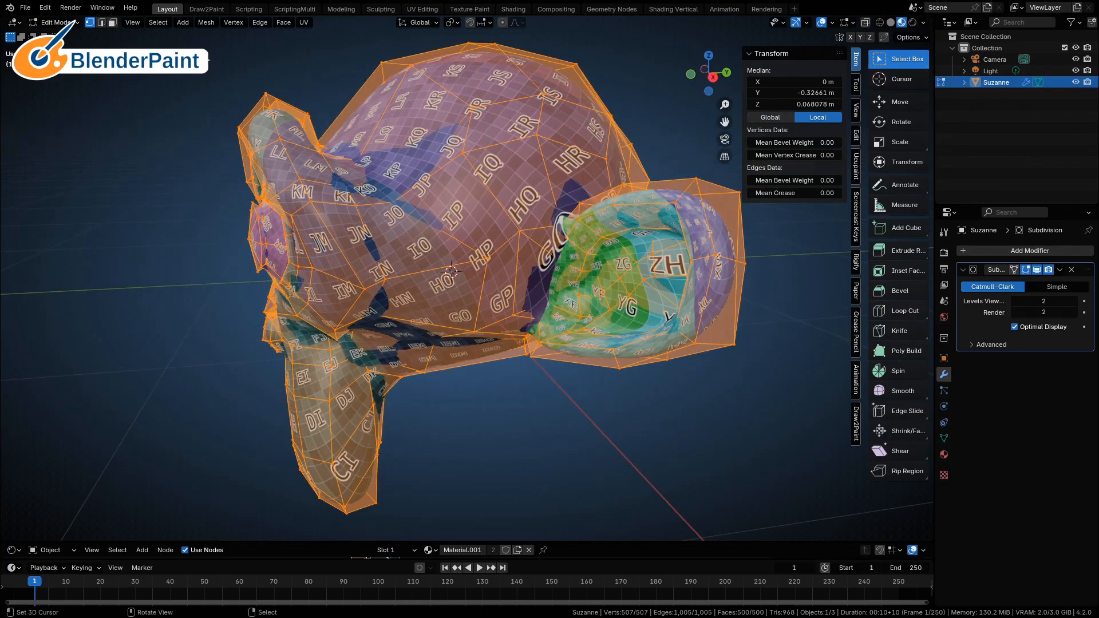
pyautogui.click(112, 22)
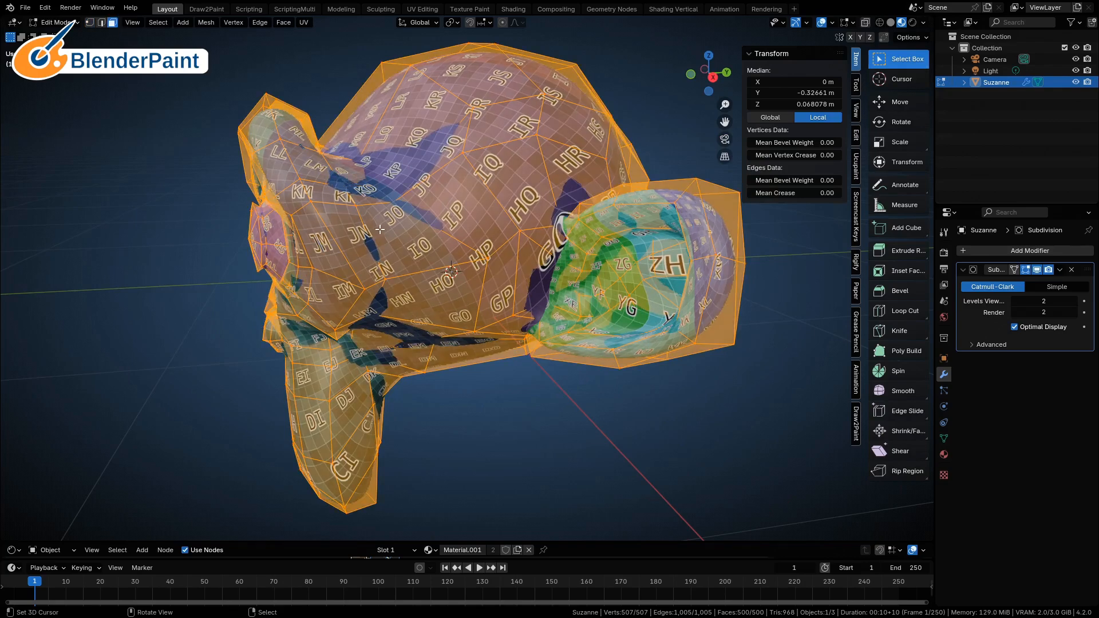
pyautogui.click(379, 229)
pyautogui.keyDown('shift'); pyautogui.click(434, 210); pyautogui.keyUp('shift')
pyautogui.keyDown('shift'); pyautogui.click(511, 190); pyautogui.keyUp('shift')
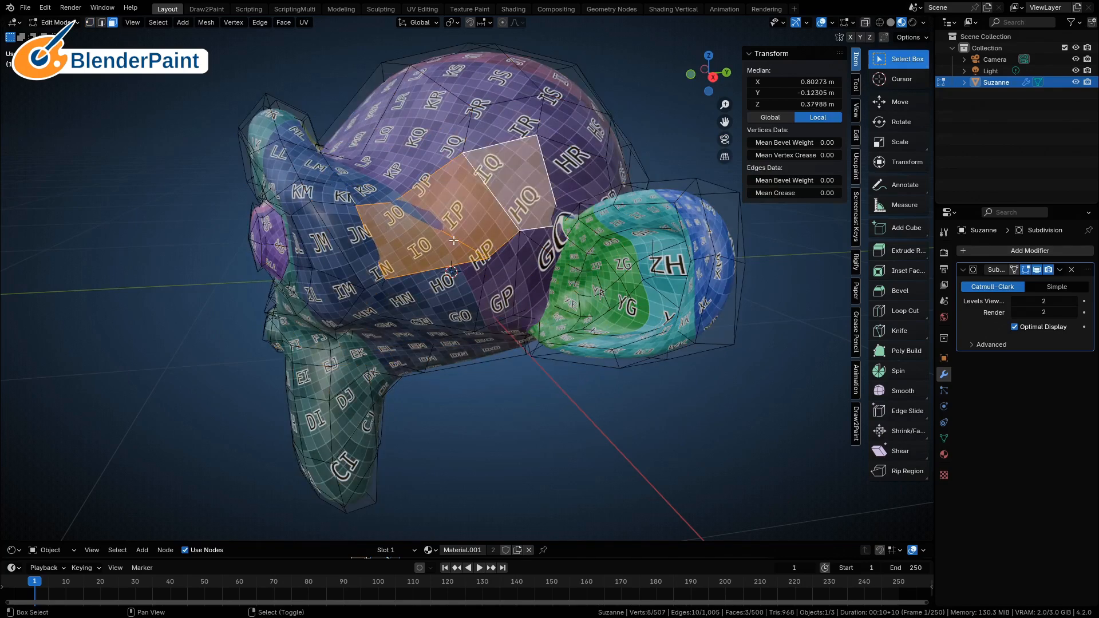
pyautogui.keyDown('shift'); pyautogui.click(529, 251); pyautogui.keyUp('shift')
pyautogui.keyDown('shift'); pyautogui.click(502, 268); pyautogui.keyUp('shift')
pyautogui.keyDown('shift'); pyautogui.click(462, 286); pyautogui.keyUp('shift')
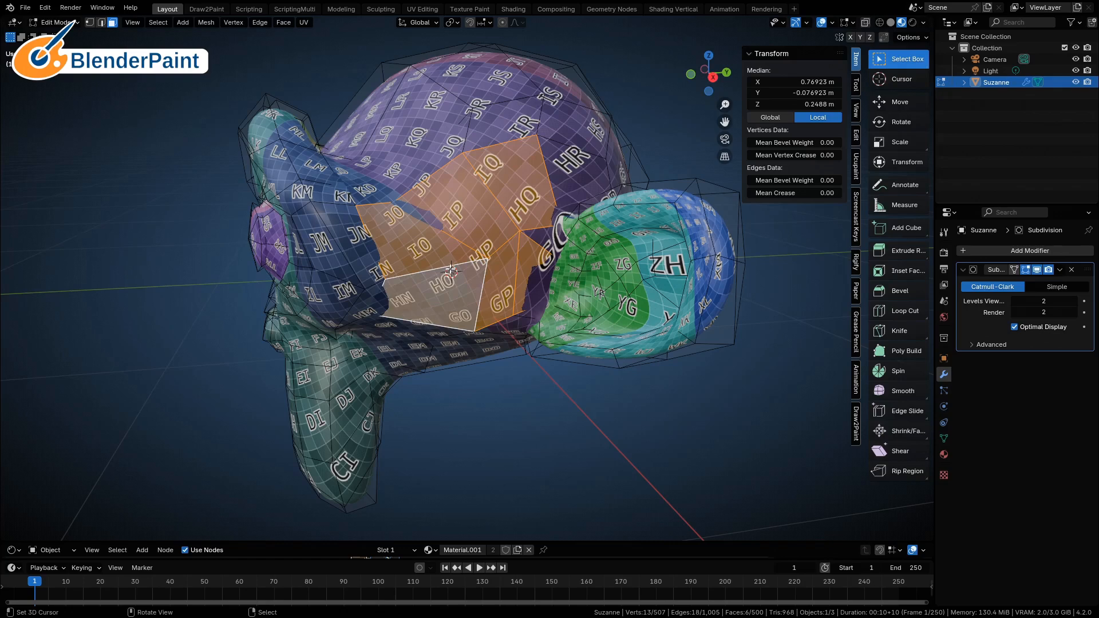
# Step: Return to texture painting and turn on the face selection mask to limit painting to the selected faces
pyautogui.press('Tab')
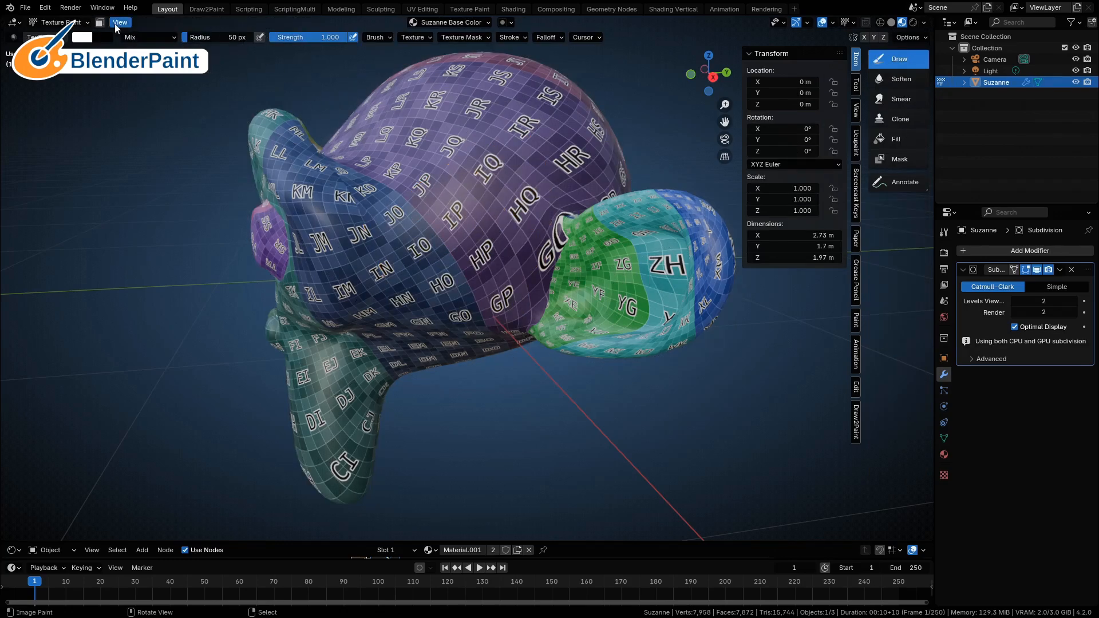
pyautogui.click(100, 23)
pyautogui.moveTo(412, 218)
pyautogui.mouseDown(button='middle')
pyautogui.moveTo(473, 185)
pyautogui.moveTo(515, 186)
pyautogui.mouseUp(button='middle')
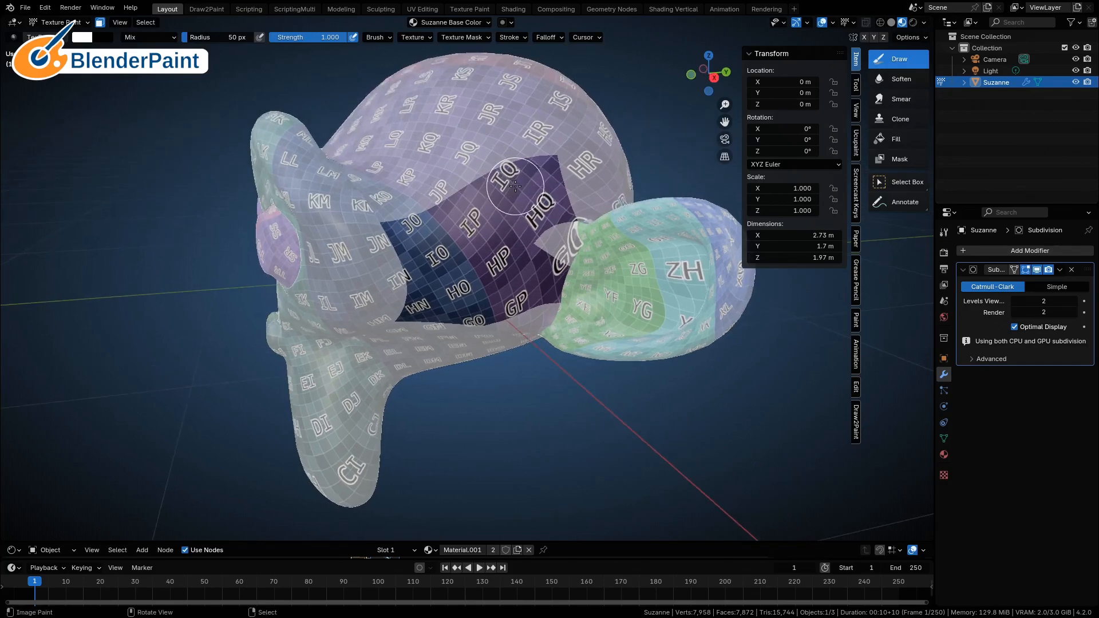
# Step: Fill the masked faces with bright green using the Fill tool, and turn the face selection mask off
pyautogui.click(888, 139)
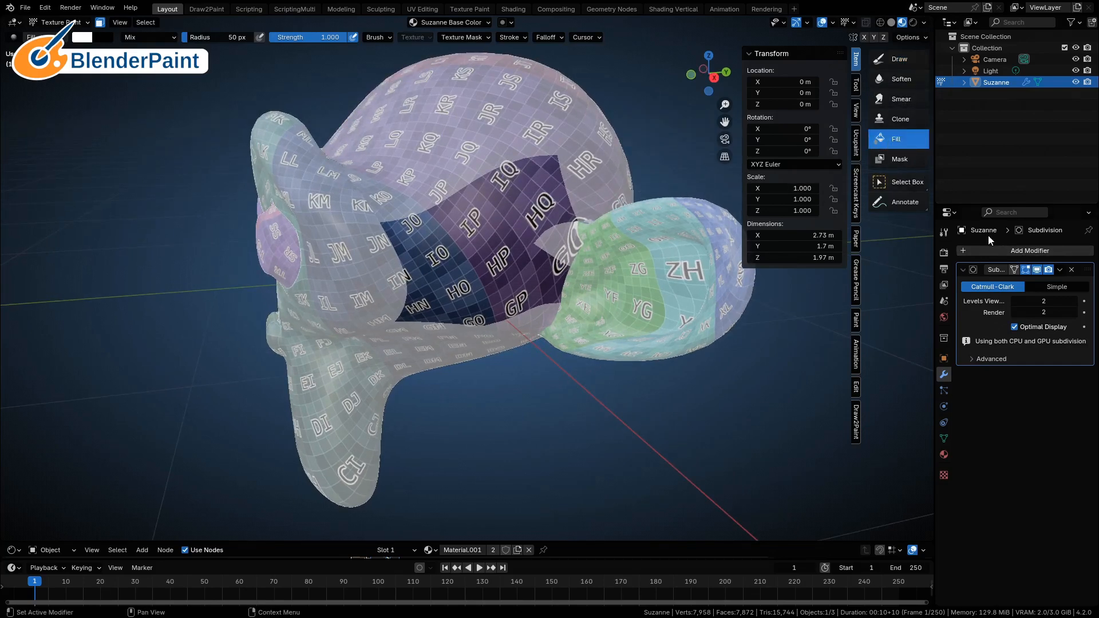
pyautogui.click(944, 232)
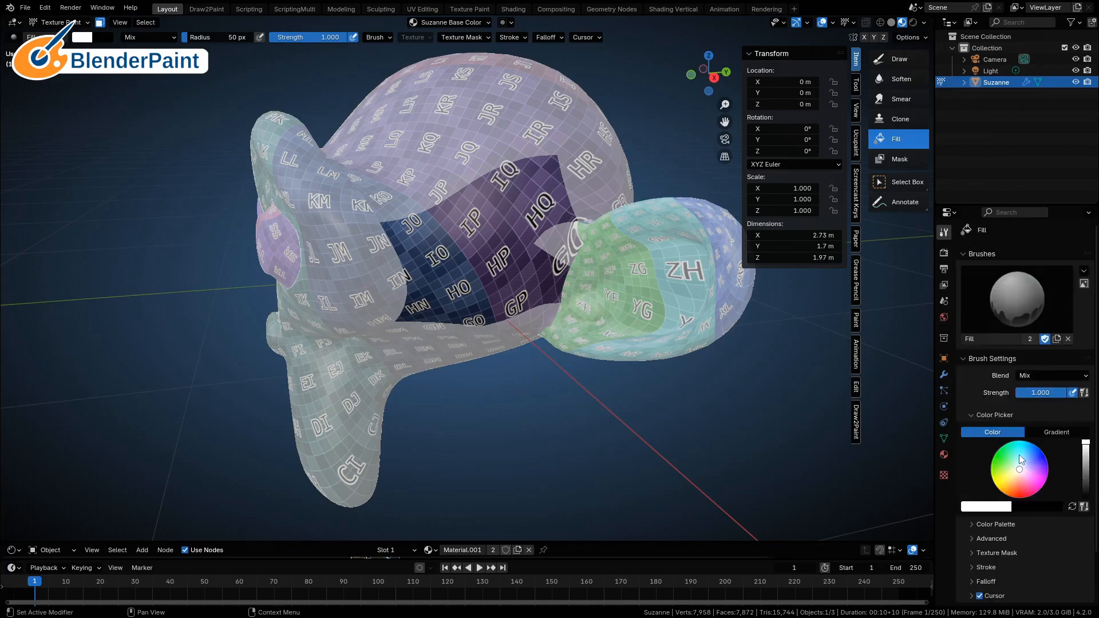
pyautogui.moveTo(1019, 456); pyautogui.dragTo(999, 450)
pyautogui.click(471, 247)
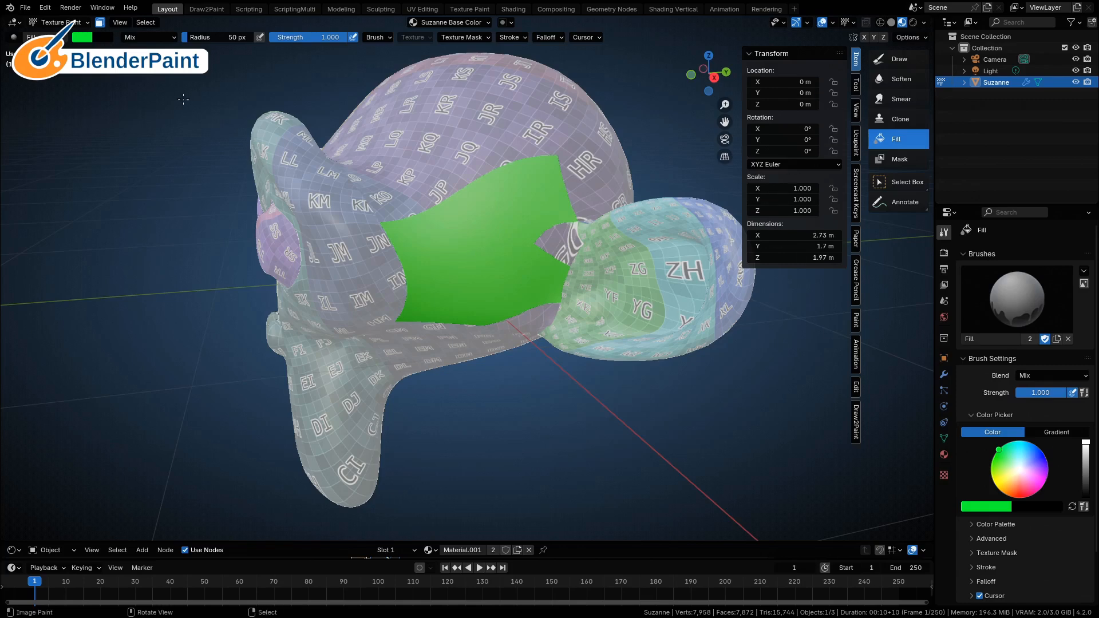
pyautogui.click(101, 27)
pyautogui.moveTo(405, 189); pyautogui.dragTo(493, 208, button='middle')
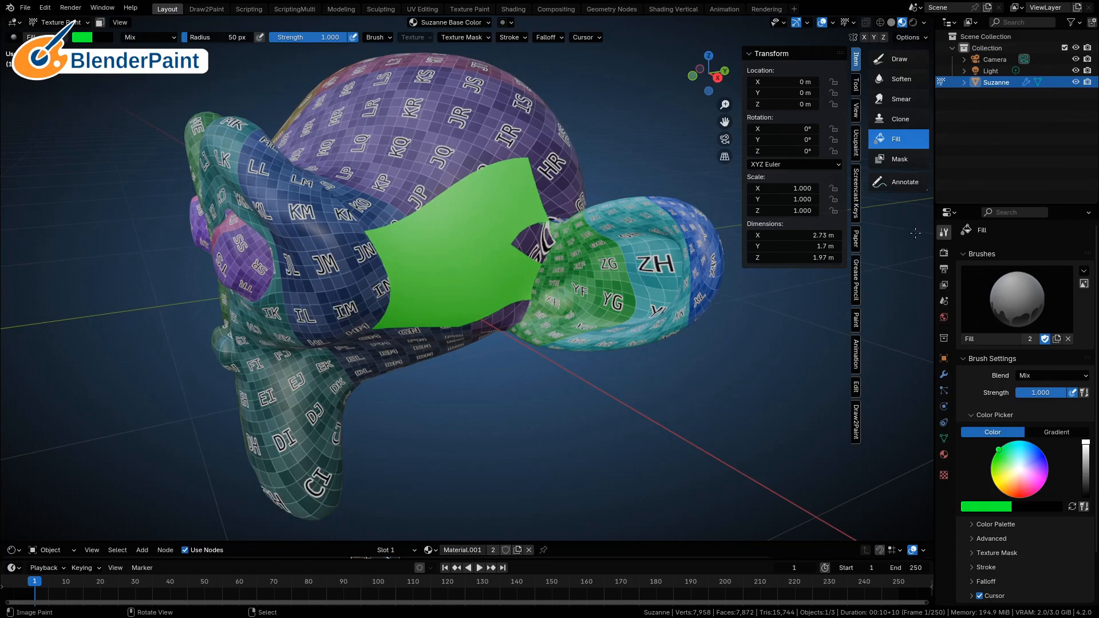
pyautogui.moveTo(623, 203); pyautogui.dragTo(505, 240, button='middle')
# Step: Duplicate Suzanne in place in Object Mode
pyautogui.hotkey('ctrl', 'Tab')
pyautogui.click(579, 234)
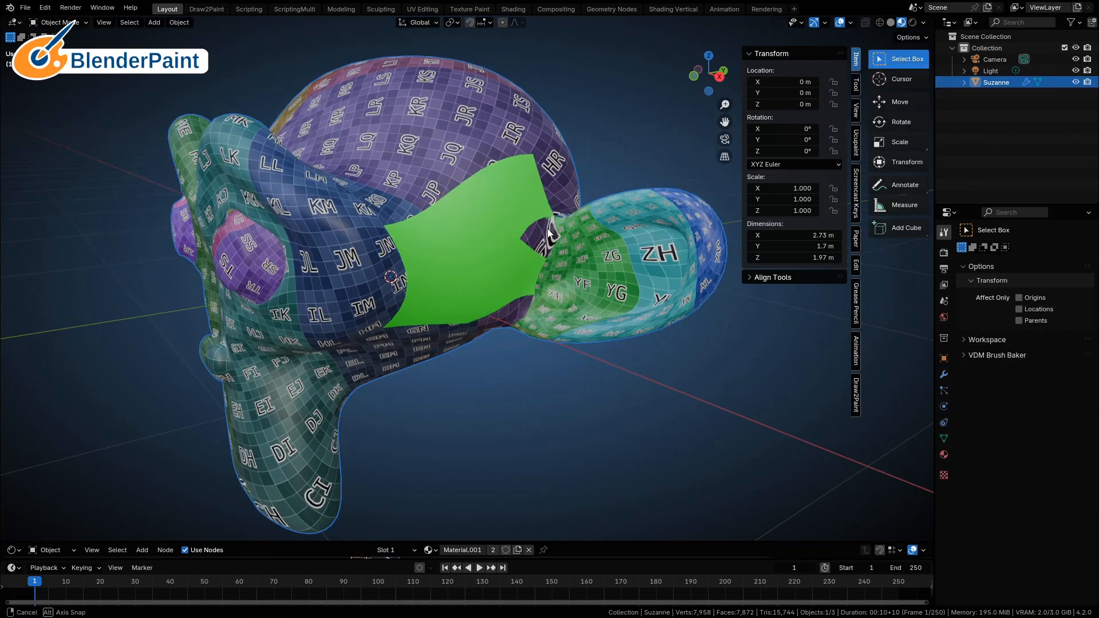
pyautogui.moveTo(579, 234); pyautogui.dragTo(477, 225, button='middle')
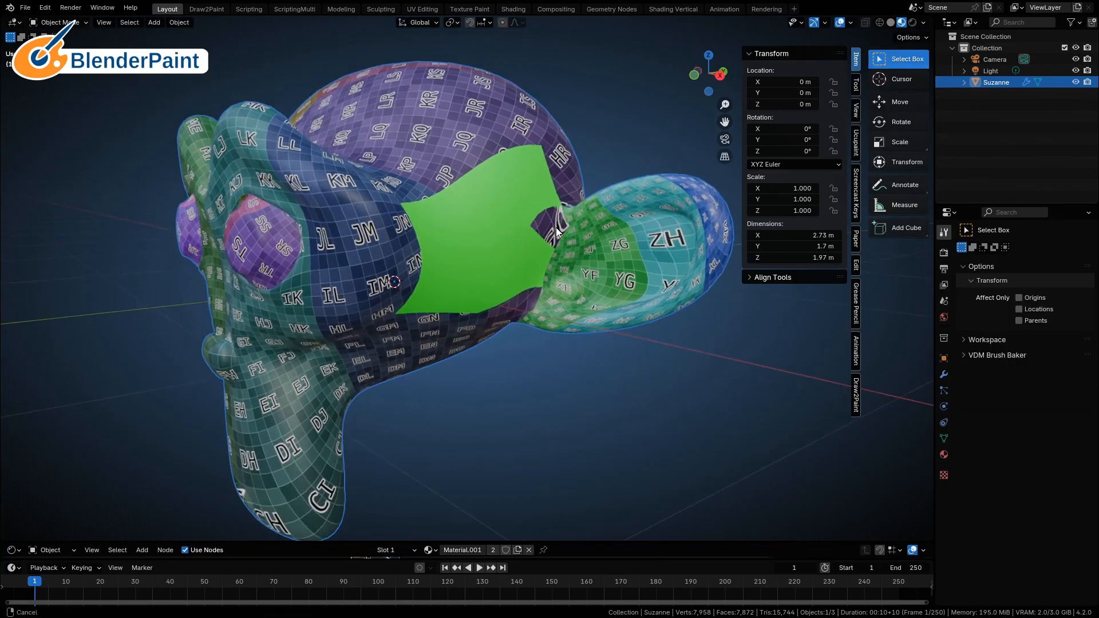
pyautogui.hotkey('shift', 'd')
pyautogui.rightClick(475, 220)
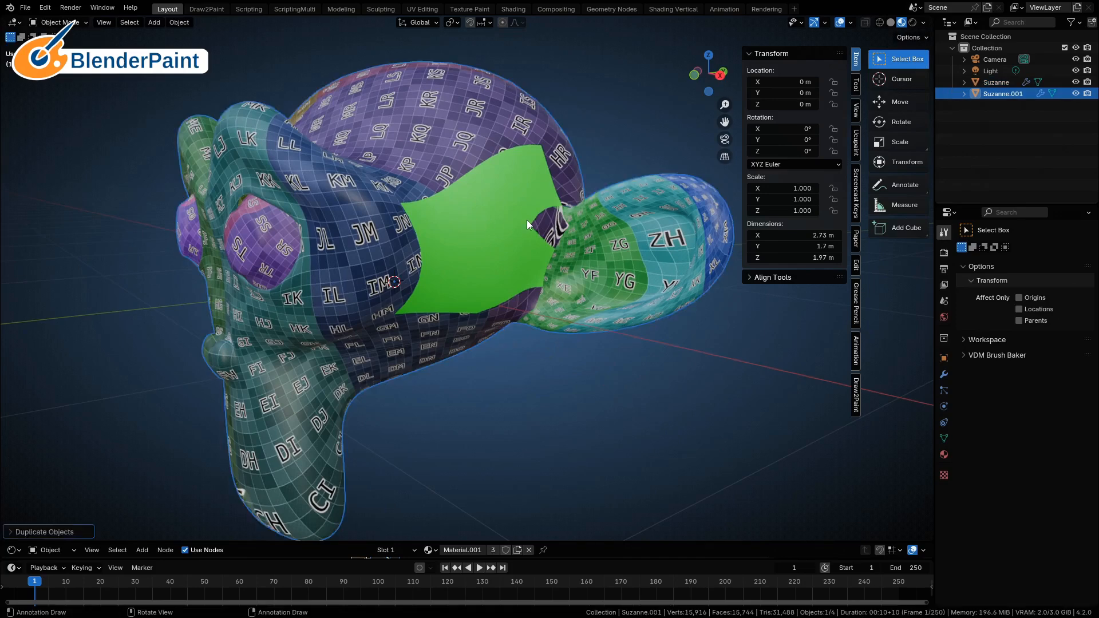
# Step: Move the duplicated head into a new collection named "copy for crop"
pyautogui.press('m')
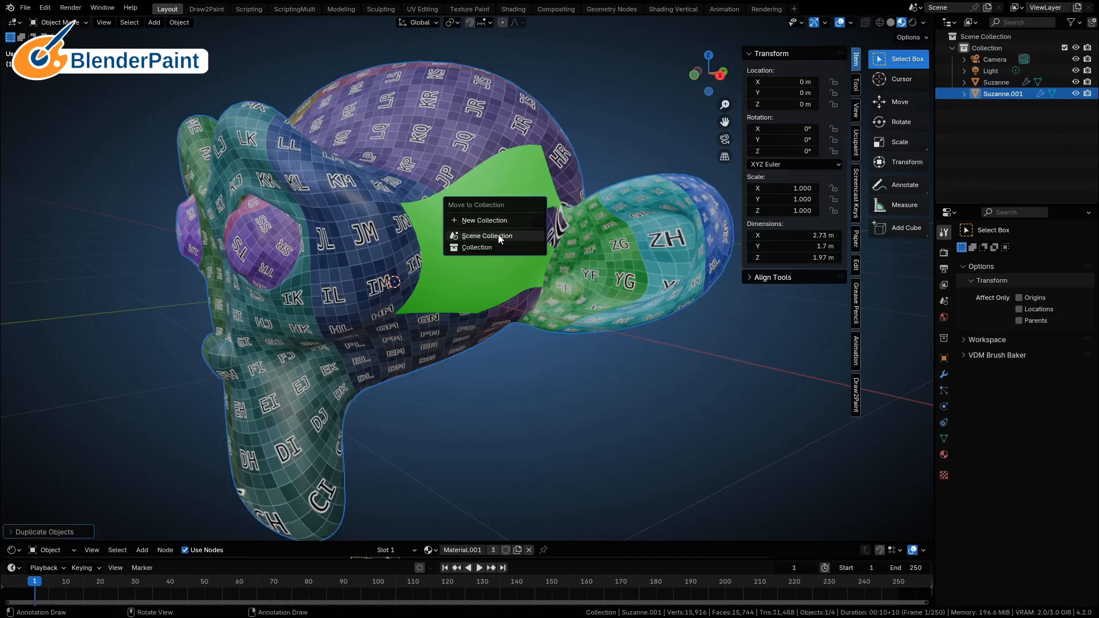
pyautogui.click(506, 221)
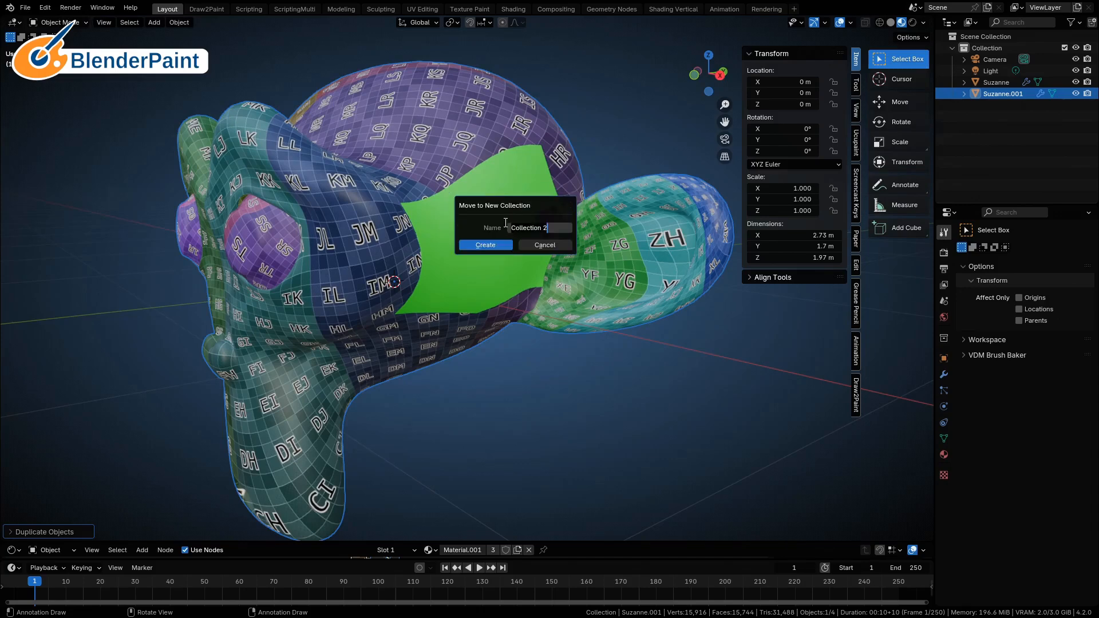
pyautogui.write('copy for crop')
pyautogui.press('Return')
pyautogui.click(494, 244)
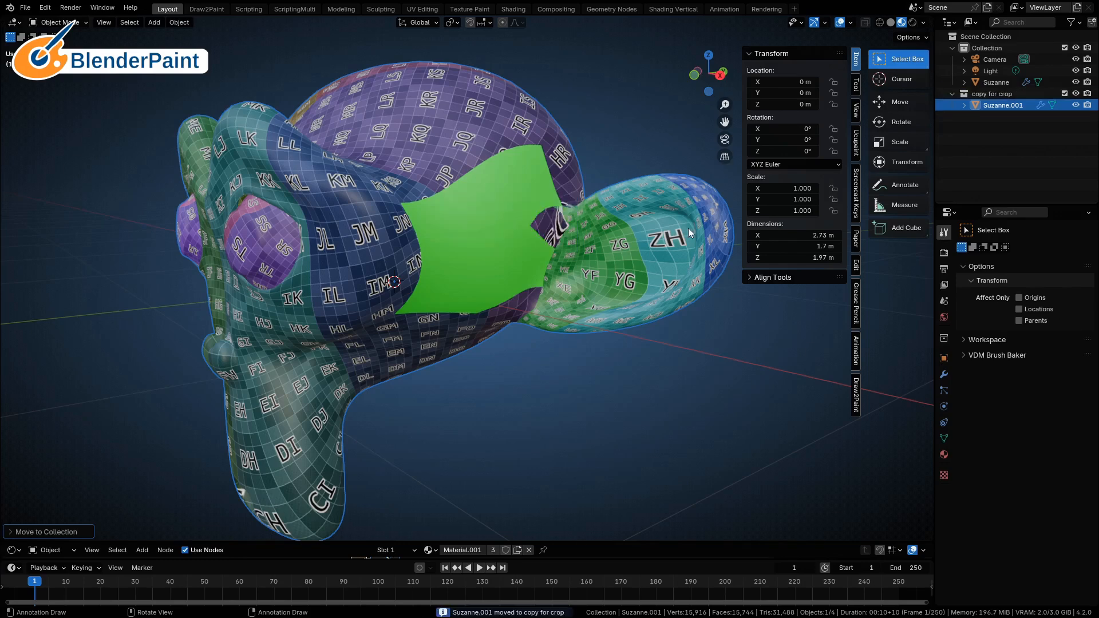
# Step: Disable the duplicate in renders and hide the original Suzanne in the viewport
pyautogui.click(1087, 106)
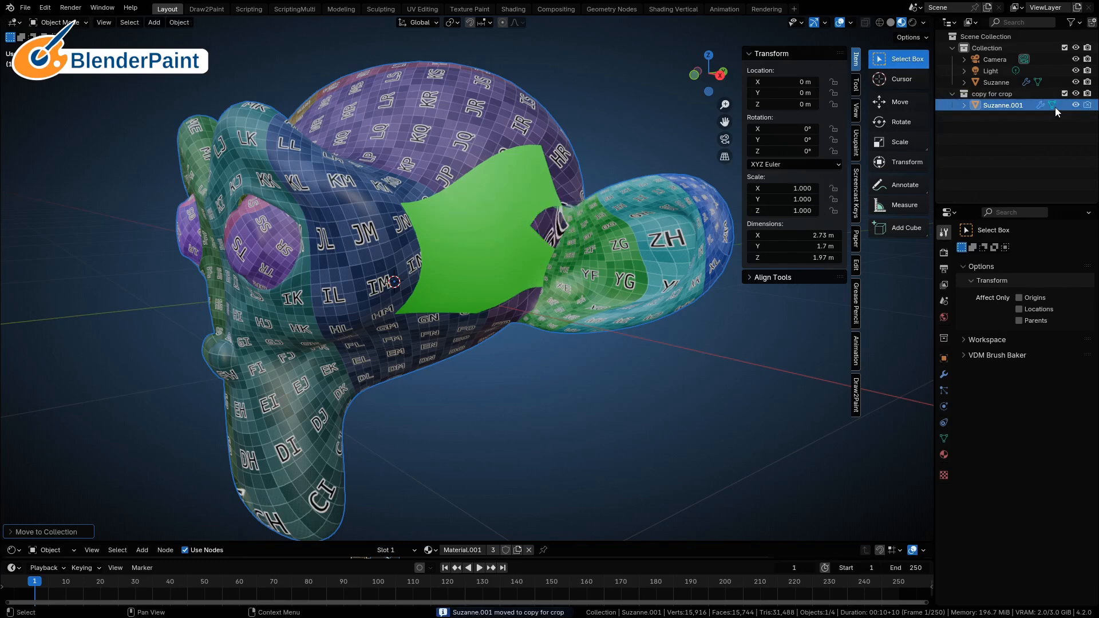
pyautogui.click(1076, 82)
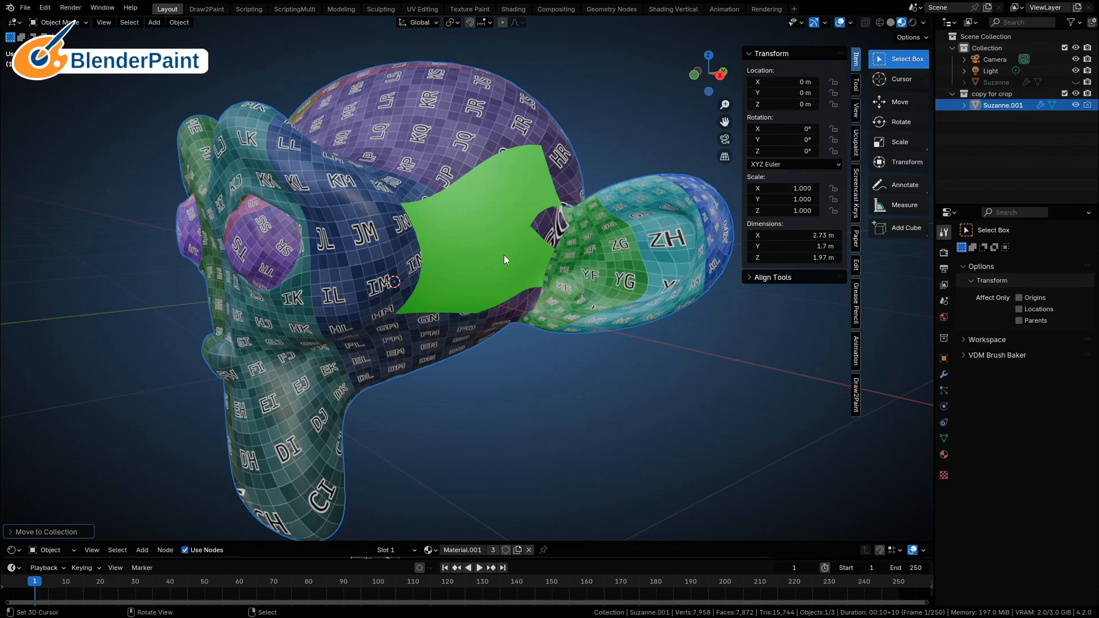
# Step: Set the copy's Subdivision viewport and render levels to 4, apply the modifier, and check the mesh in Edit Mode
pyautogui.click(945, 374)
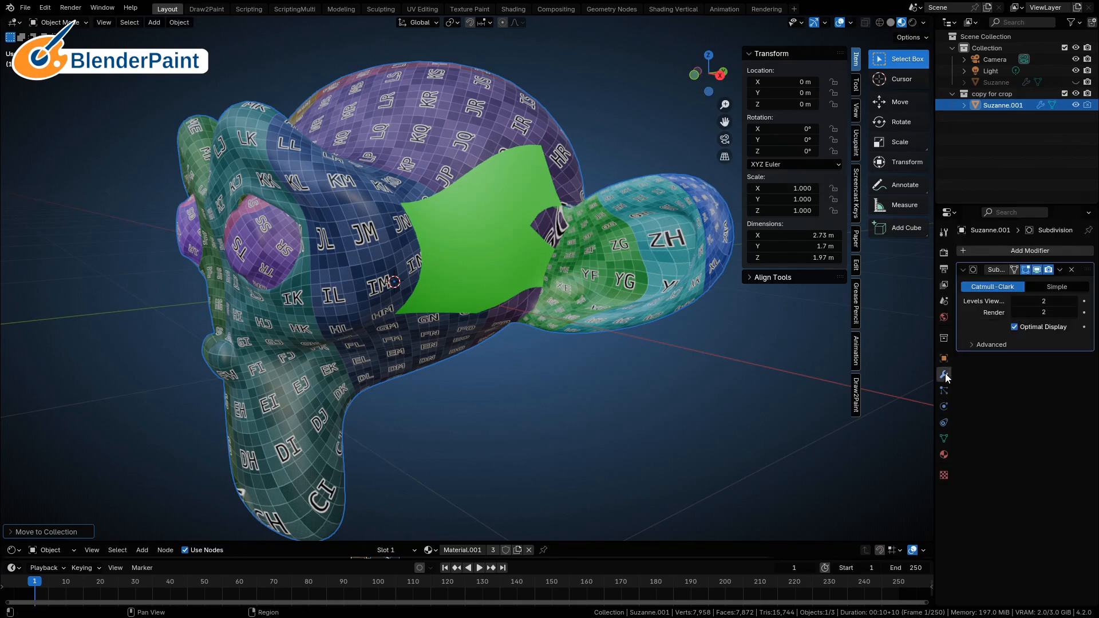
pyautogui.moveTo(1069, 302); pyautogui.dragTo(1080, 302)
pyautogui.doubleClick(1076, 314)
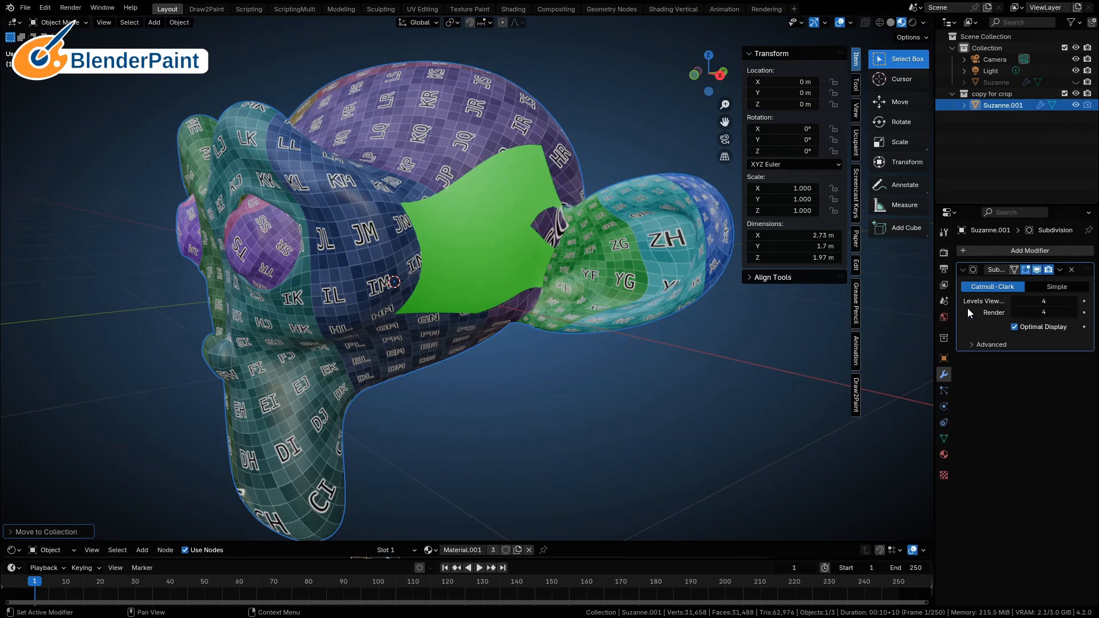
pyautogui.hotkey('ctrl', 'a')
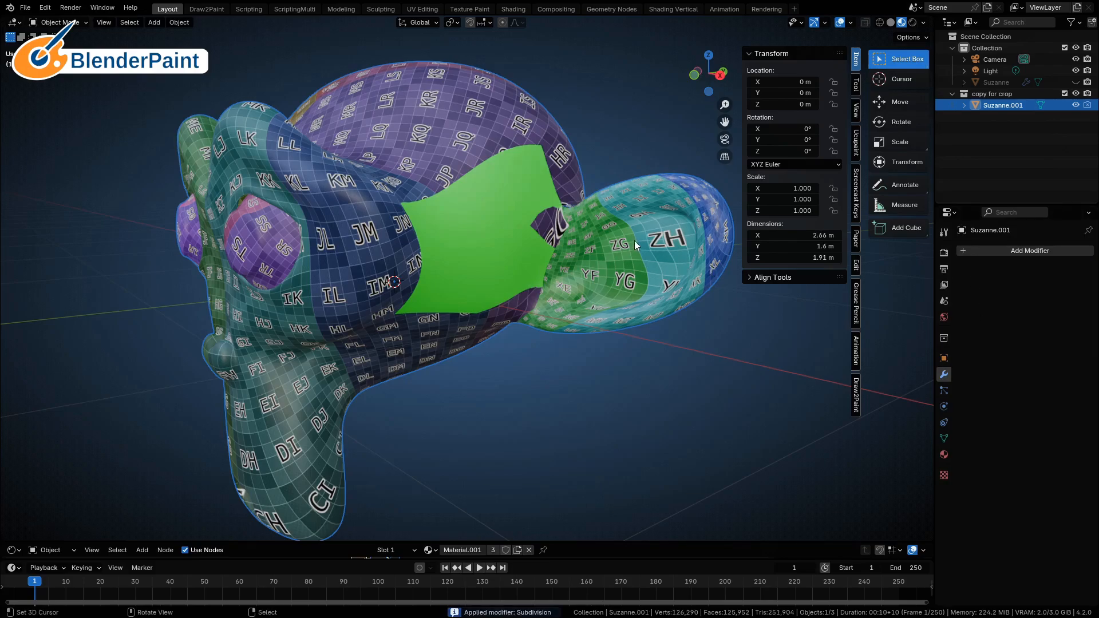
pyautogui.press('Tab')
pyautogui.moveTo(593, 215); pyautogui.dragTo(498, 260, button='middle')
pyautogui.press('Tab')
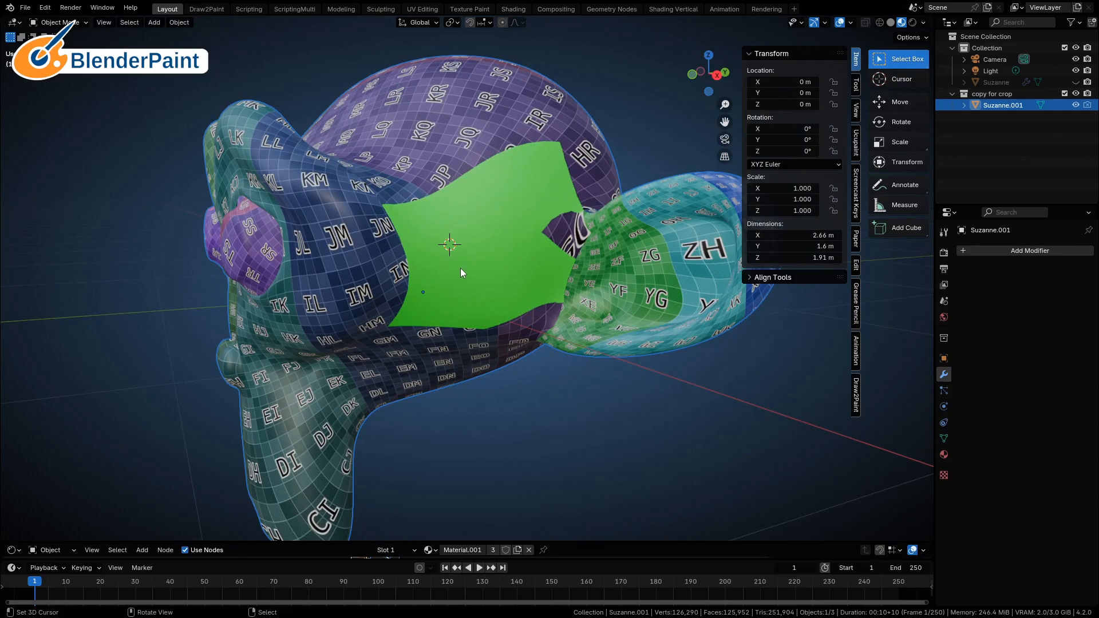
# Step: Add a Bézier curve at the 3D cursor on the green patch and delete all of its default vertices
pyautogui.hotkey('shift', 'a')
pyautogui.moveTo(460, 268)
pyautogui.click(508, 269)
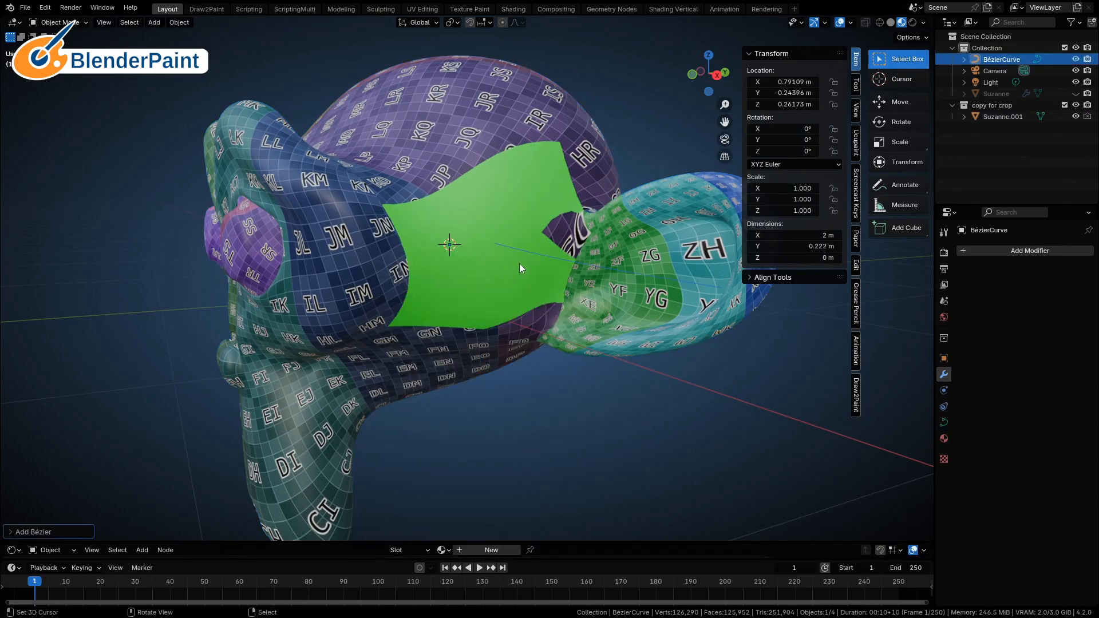
pyautogui.press('Tab')
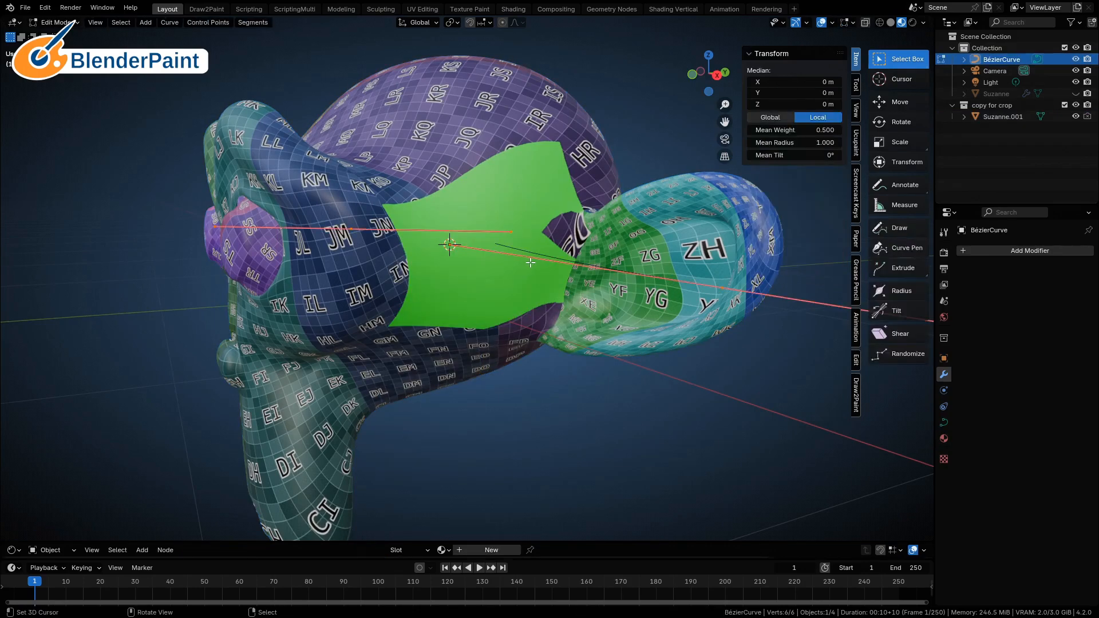
pyautogui.press('x')
pyautogui.click(509, 262)
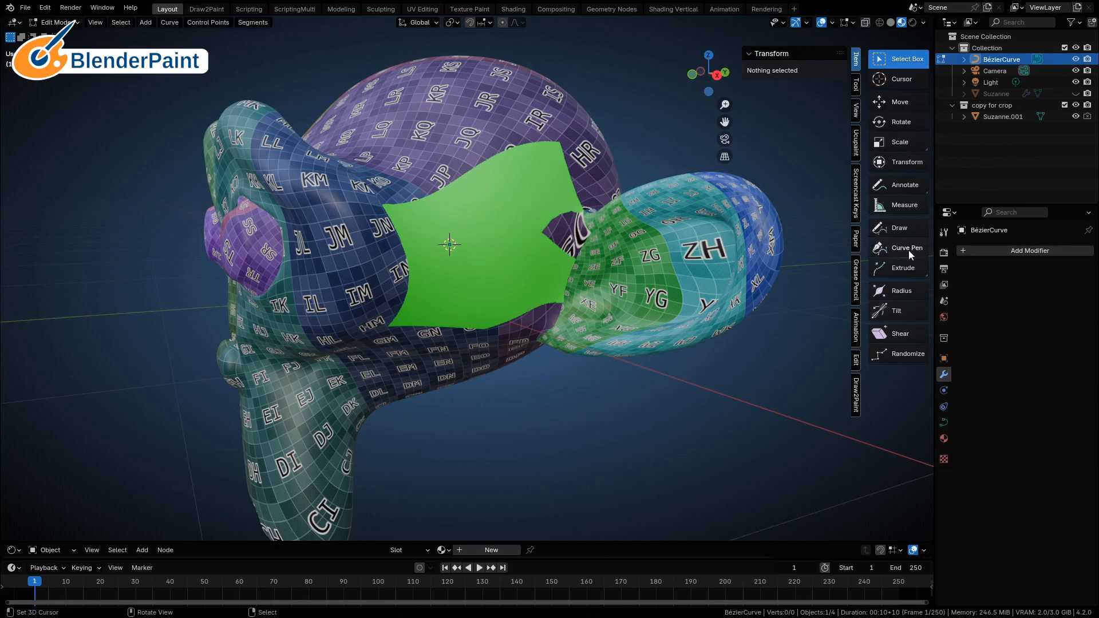
# Step: Draw a freehand outline just inside the green patch's border with the curve Draw tool, using Surface depth projection
pyautogui.click(907, 228)
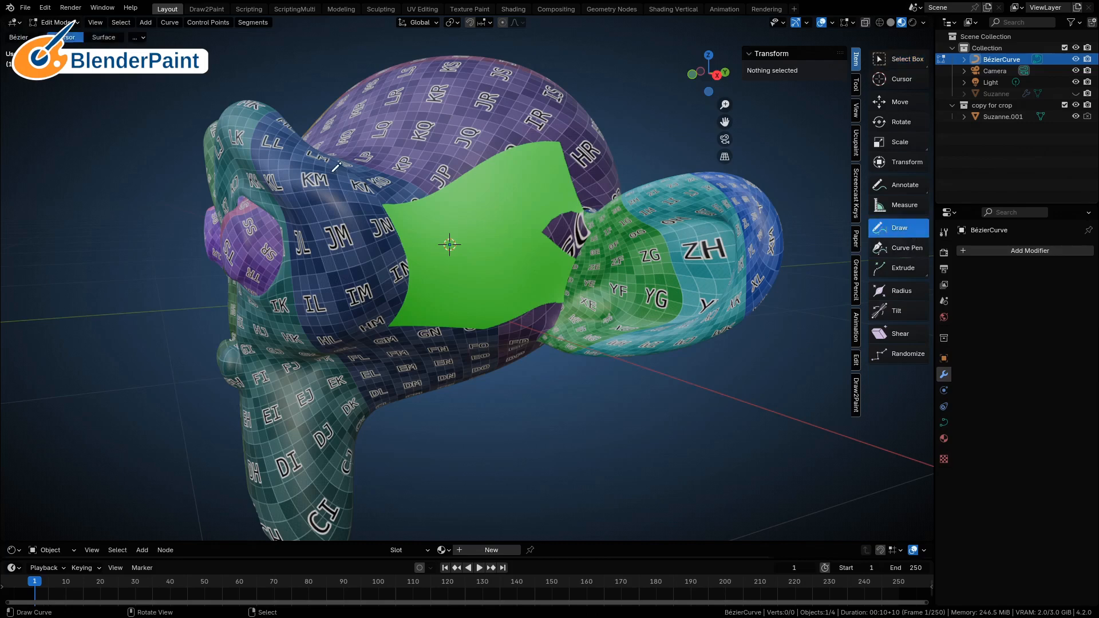
pyautogui.click(112, 38)
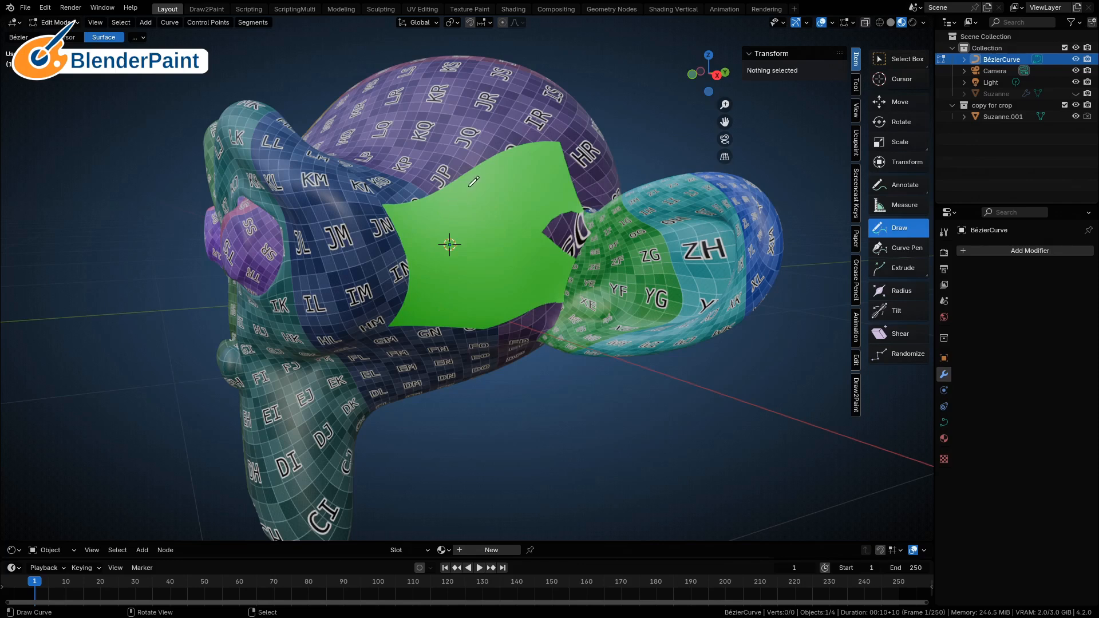
pyautogui.moveTo(469, 186)
pyautogui.mouseDown()
pyautogui.moveTo(399, 236)
pyautogui.moveTo(404, 283)
pyautogui.moveTo(430, 298)
pyautogui.moveTo(545, 285)
pyautogui.moveTo(532, 258)
pyautogui.moveTo(550, 247)
pyautogui.moveTo(538, 230)
pyautogui.moveTo(559, 209)
pyautogui.moveTo(547, 176)
pyautogui.moveTo(502, 194)
pyautogui.moveTo(491, 175)
pyautogui.moveTo(470, 182)
pyautogui.mouseUp()
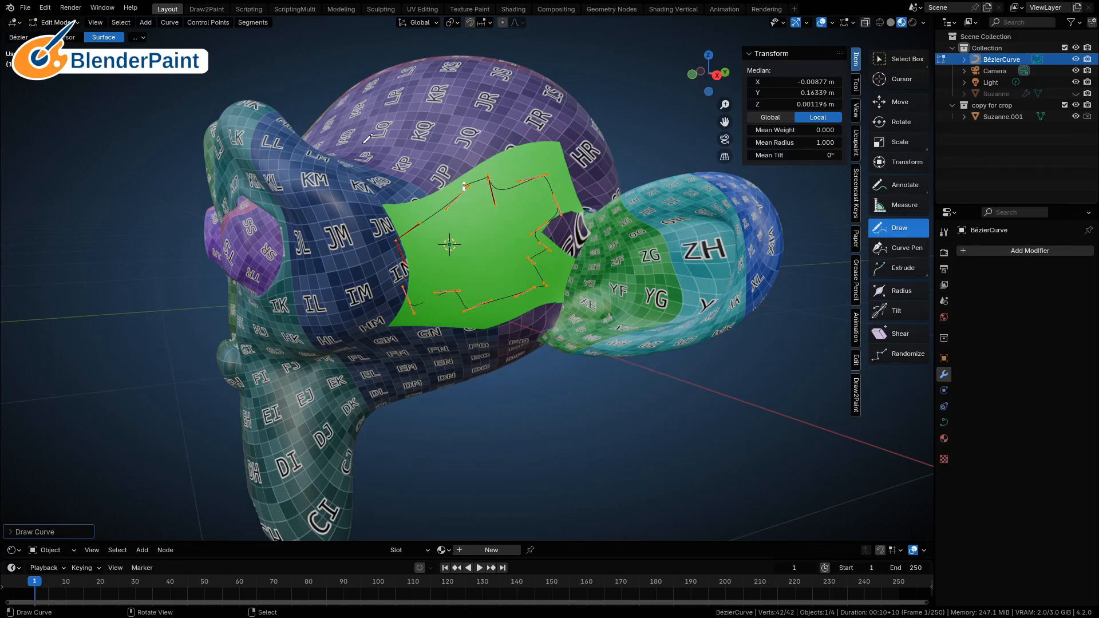
# Step: Set the handle type of the spiked control point near the curve's upper edge to Vector
pyautogui.click(910, 61)
pyautogui.click(489, 179)
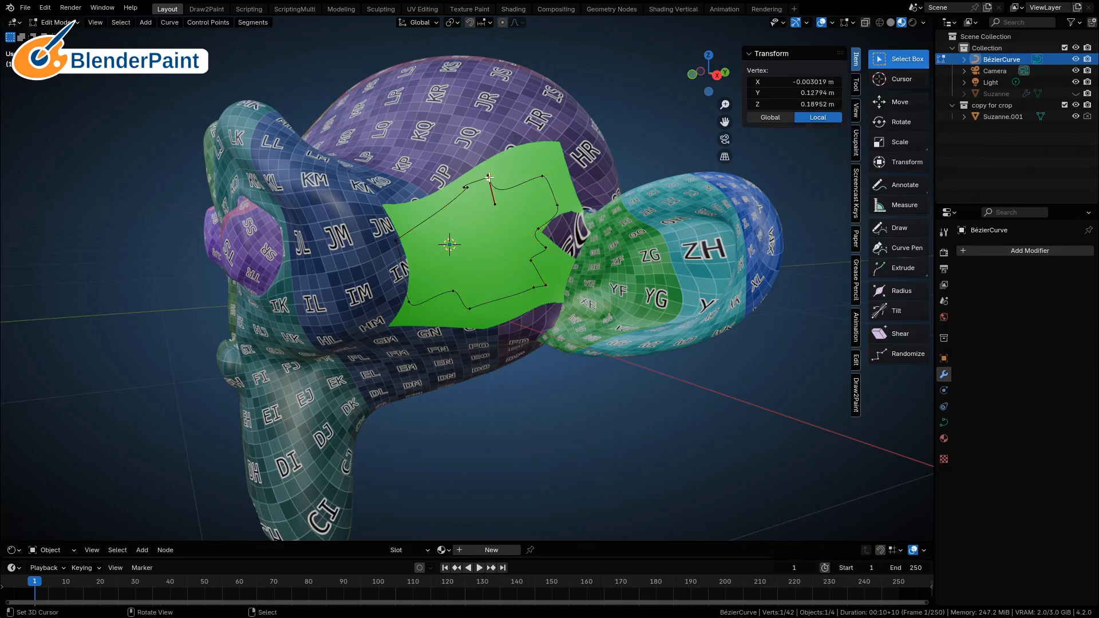
pyautogui.press('v')
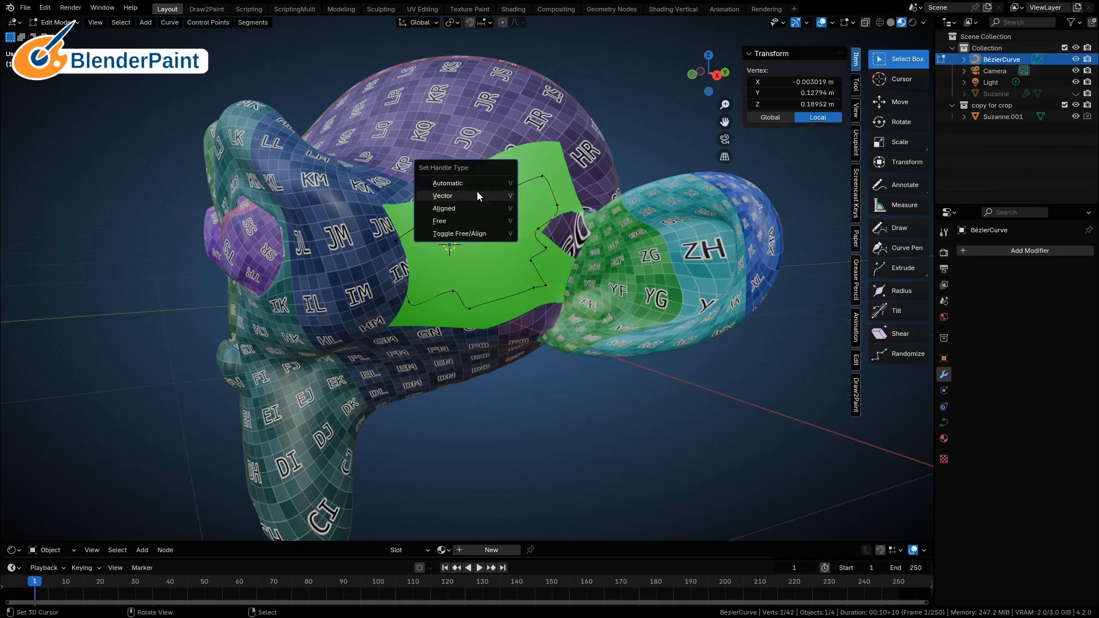
pyautogui.click(463, 197)
pyautogui.press('v')
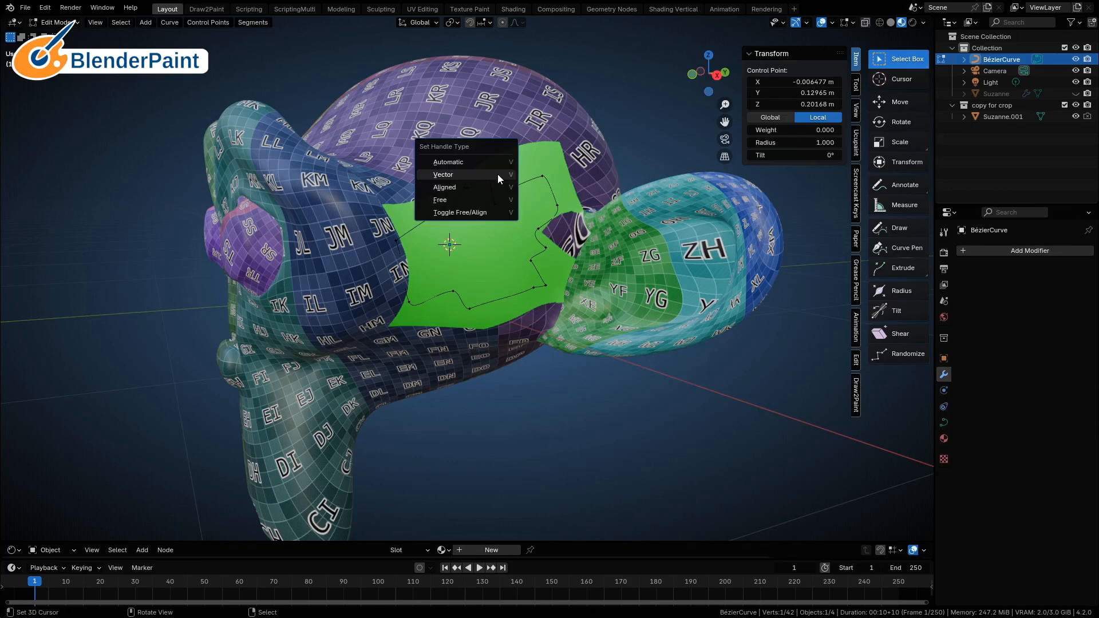
pyautogui.click(496, 174)
# Step: Set the handles of the overlapping control points where the drawn outline starts and ends to Vector
pyautogui.click(467, 187)
pyautogui.press('v')
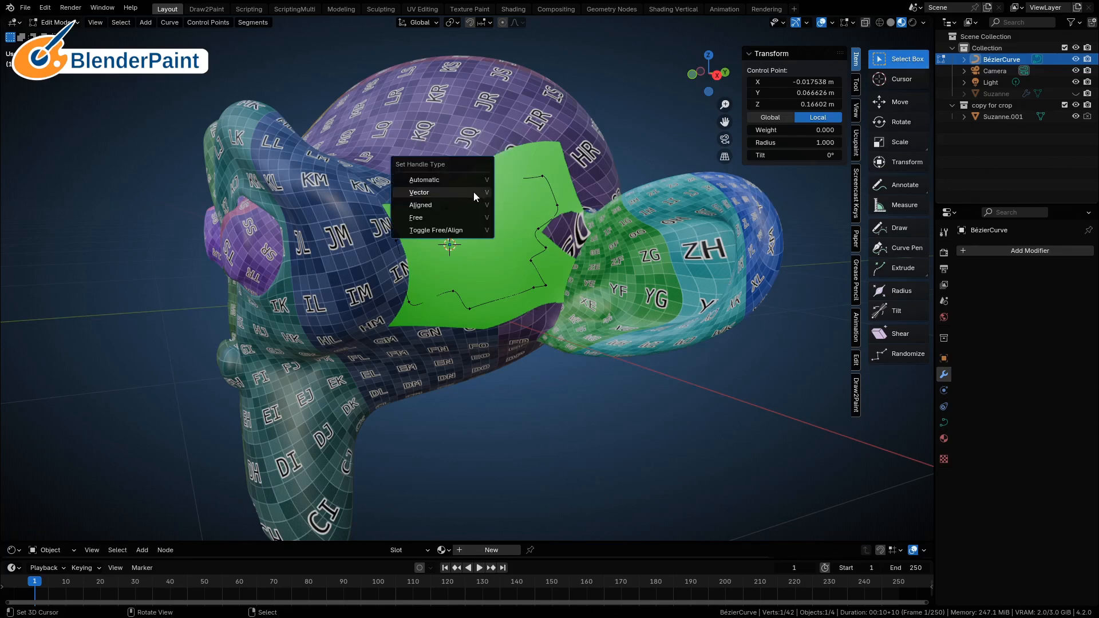
pyautogui.click(467, 190)
pyautogui.click(468, 185)
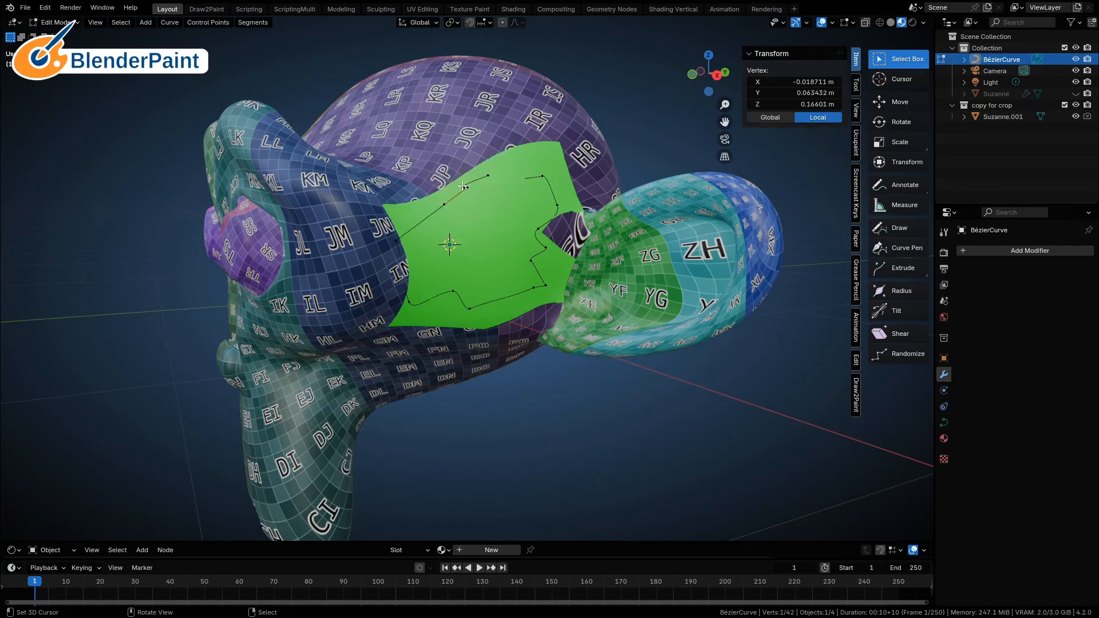
pyautogui.click(465, 187)
pyautogui.press('v')
pyautogui.click(484, 204)
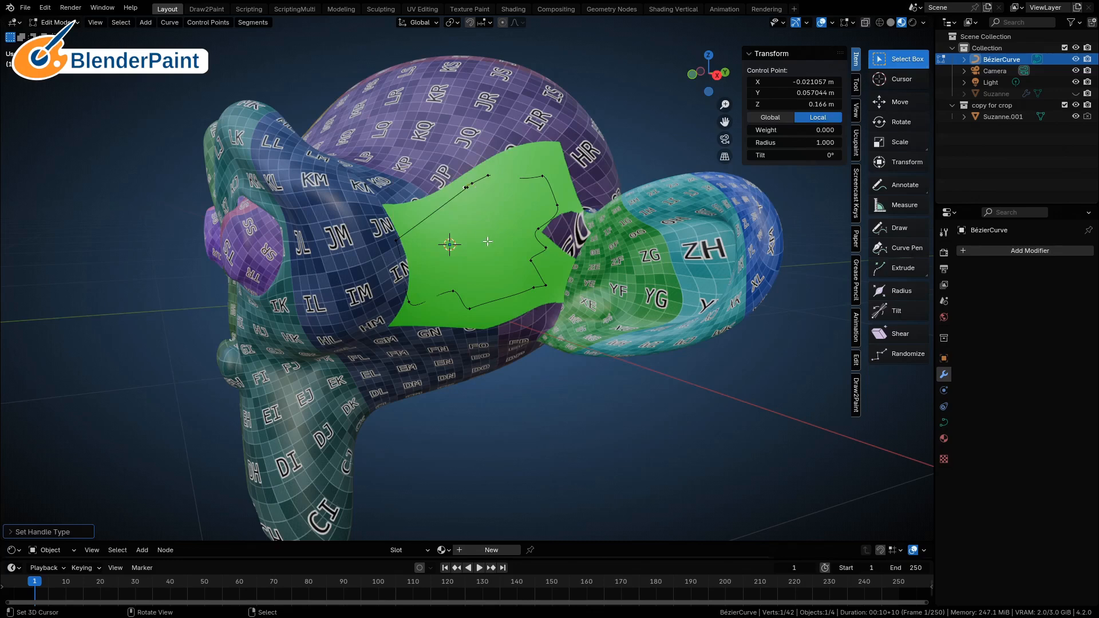
# Step: Set the handle type of all the curve's control points to Vector
pyautogui.press('a')
pyautogui.press('a')
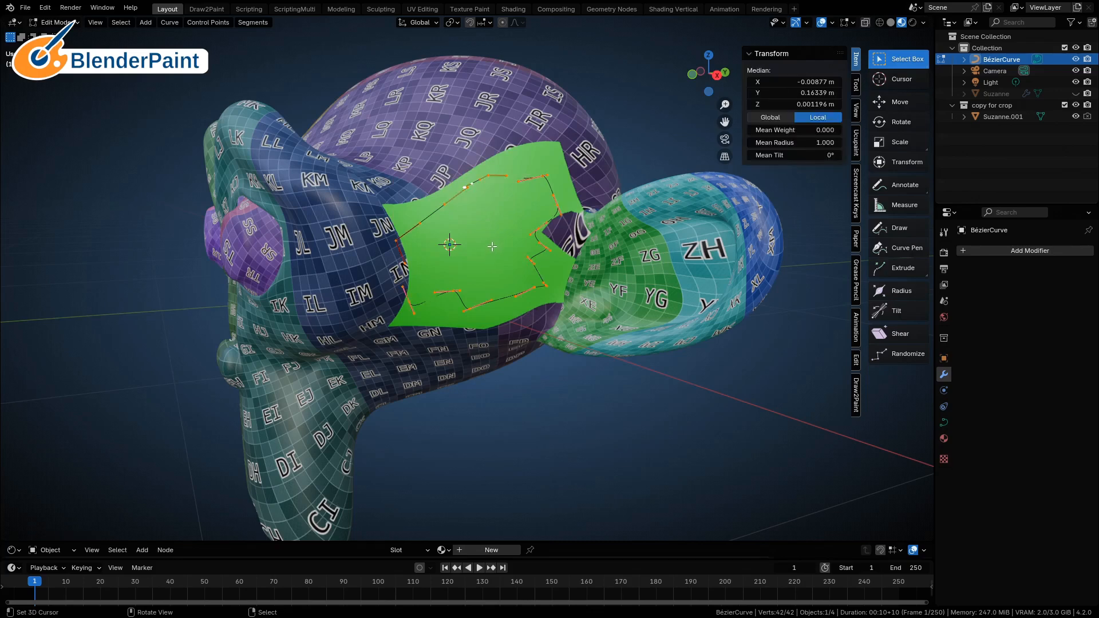
pyautogui.press('v')
pyautogui.click(472, 247)
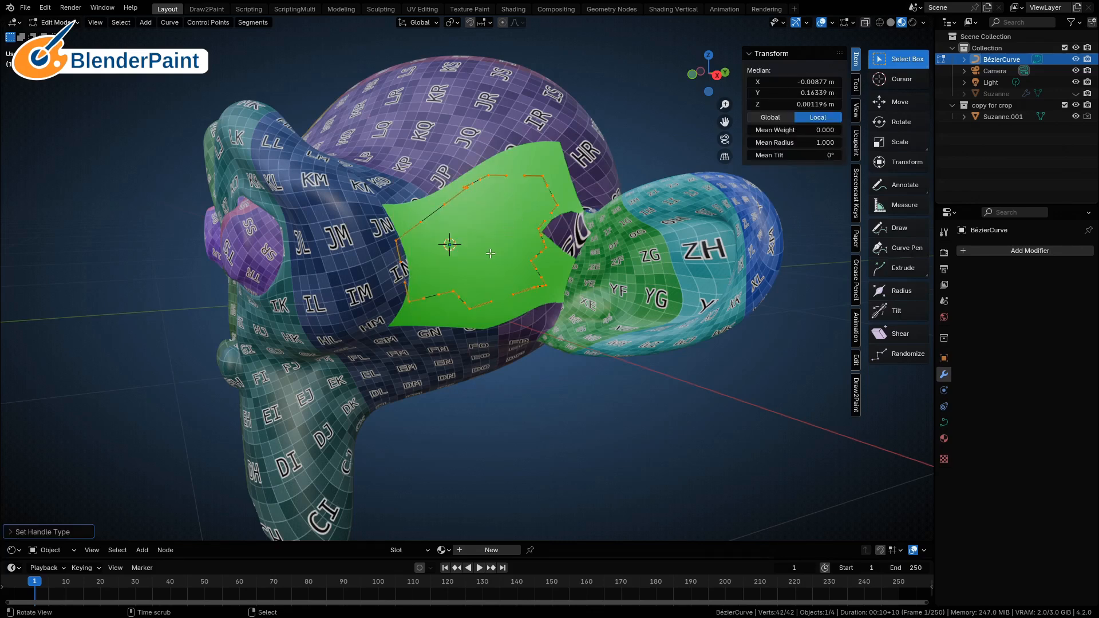
# Step: Reposition the outline's control points along the green patch's edge nearest the eye
pyautogui.moveTo(491, 253); pyautogui.dragTo(422, 288, button='middle')
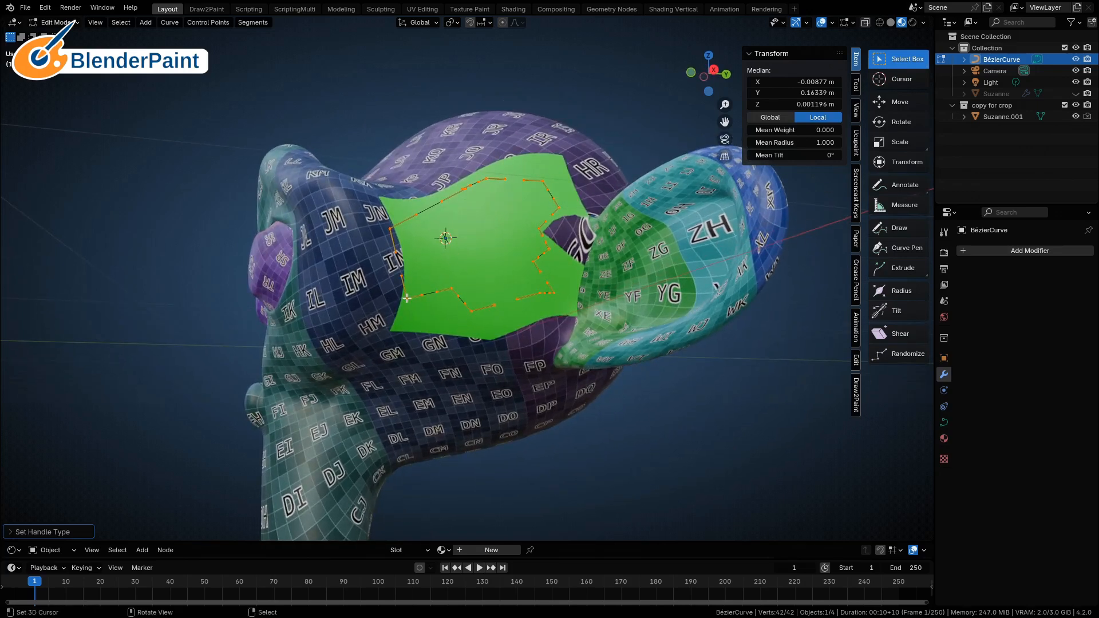
pyautogui.click(407, 298)
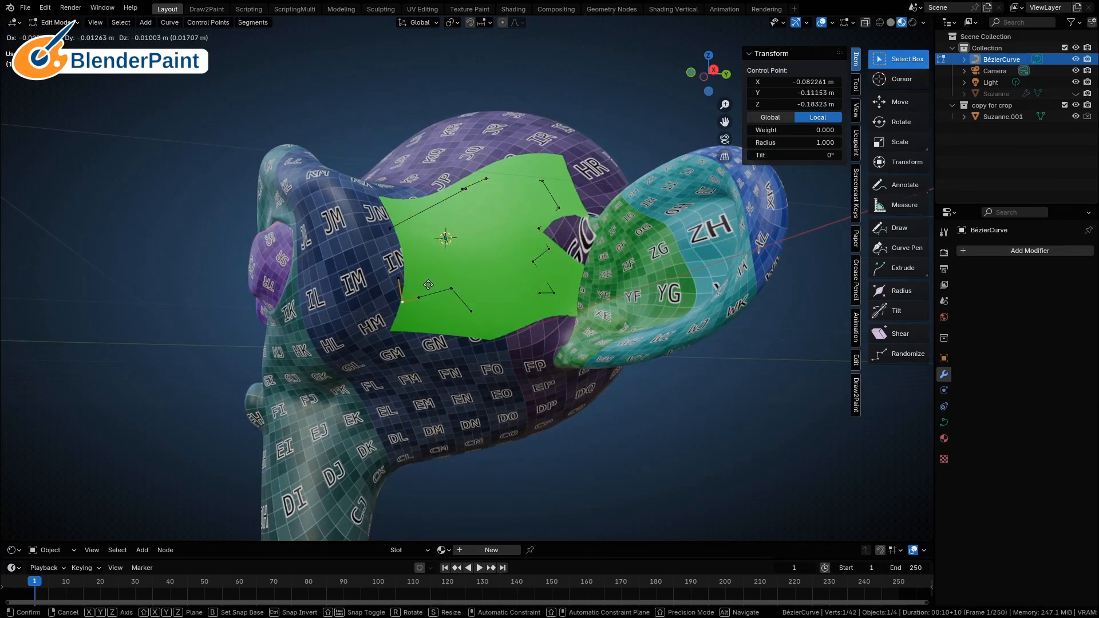
pyautogui.click(400, 226)
pyautogui.press('g')
pyautogui.click(411, 231)
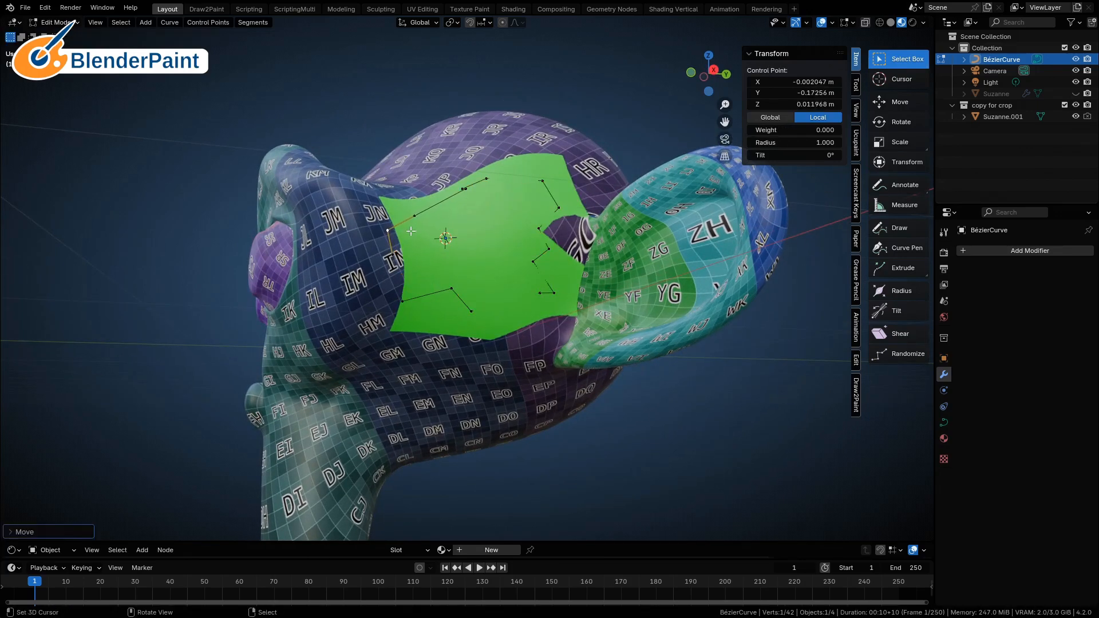
pyautogui.rightClick(421, 234)
# Step: Leave Edit Mode and convert the Bézier outline to a mesh
pyautogui.keyDown('alt'); pyautogui.moveTo(489, 269); pyautogui.dragTo(511, 247); pyautogui.keyUp('alt')
pyautogui.press('Tab')
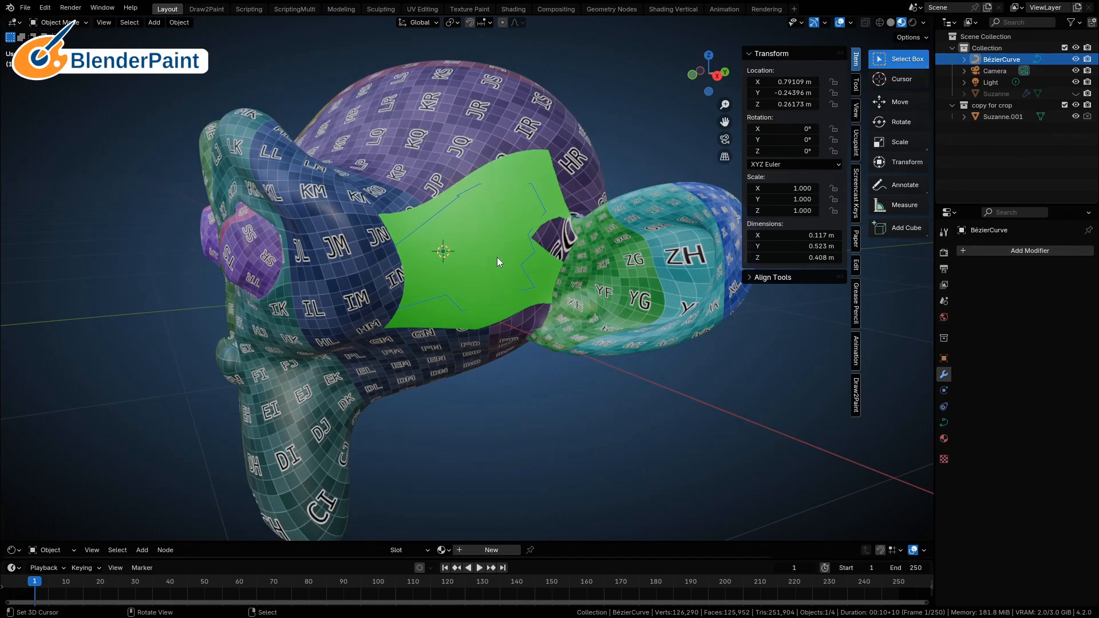
pyautogui.hotkey('alt', 'c')
pyautogui.click(484, 259)
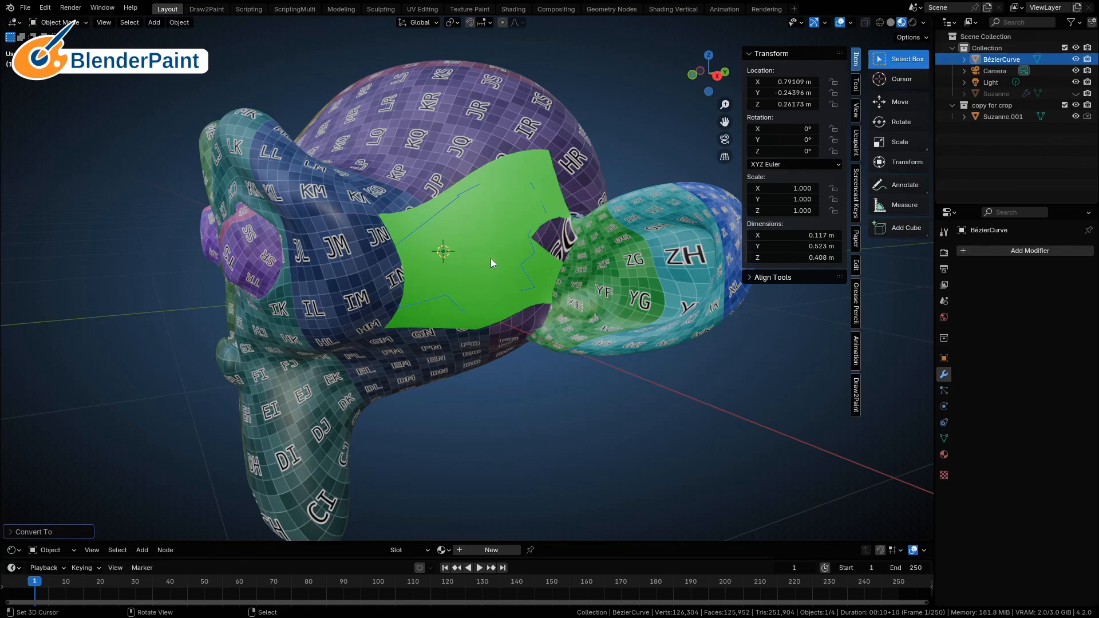
# Step: Select all vertices of the converted outline and fill them with a face
pyautogui.press('Tab')
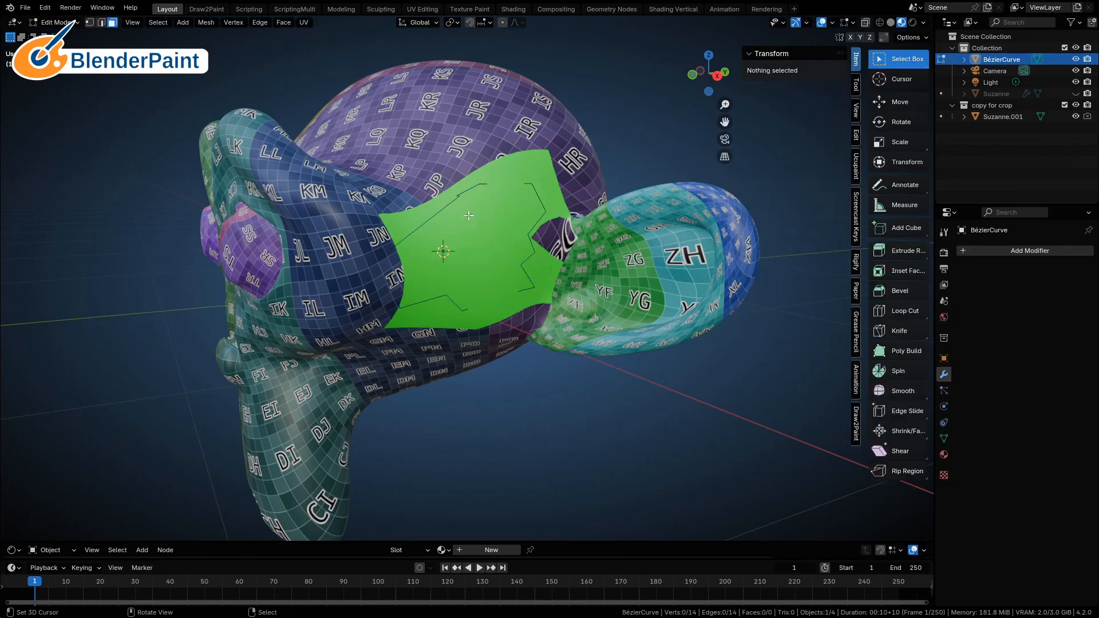
pyautogui.click(90, 23)
pyautogui.press('a')
pyautogui.click(477, 222)
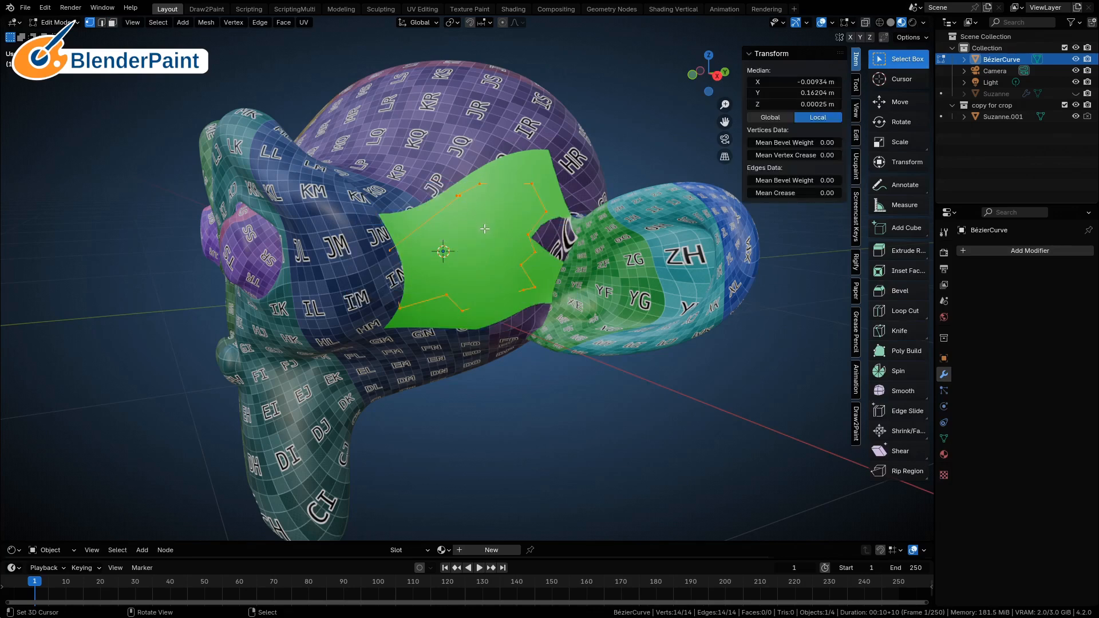
pyautogui.press('f')
pyautogui.moveTo(486, 243); pyautogui.dragTo(500, 240, button='middle')
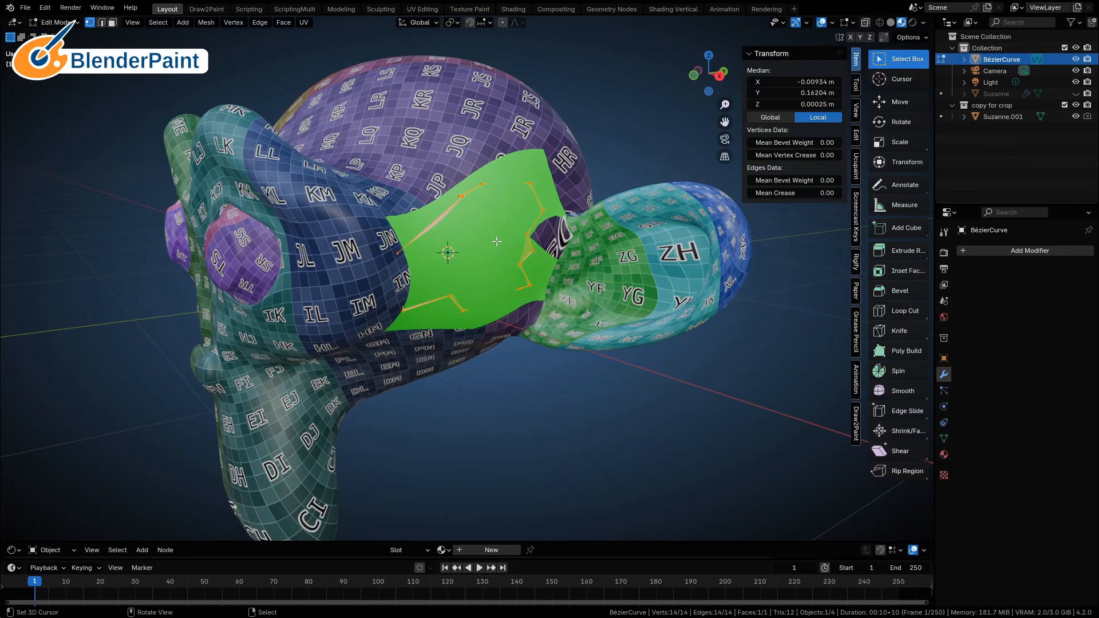
pyautogui.press('KP_Divide')
pyautogui.press('KP_Divide')
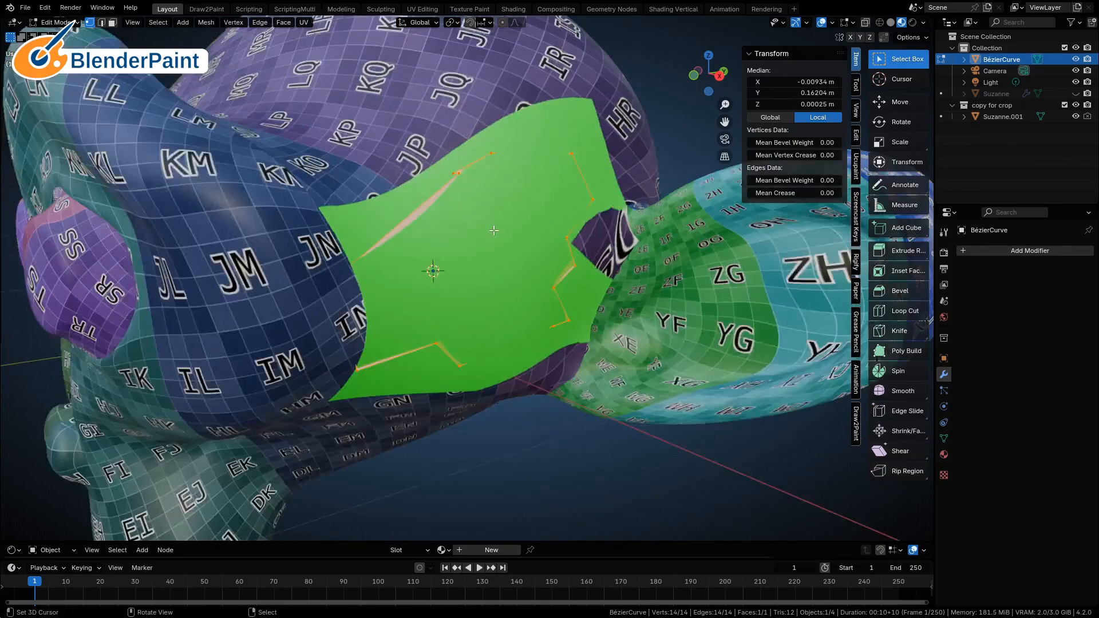
pyautogui.moveTo(518, 284); pyautogui.dragTo(484, 273, button='middle')
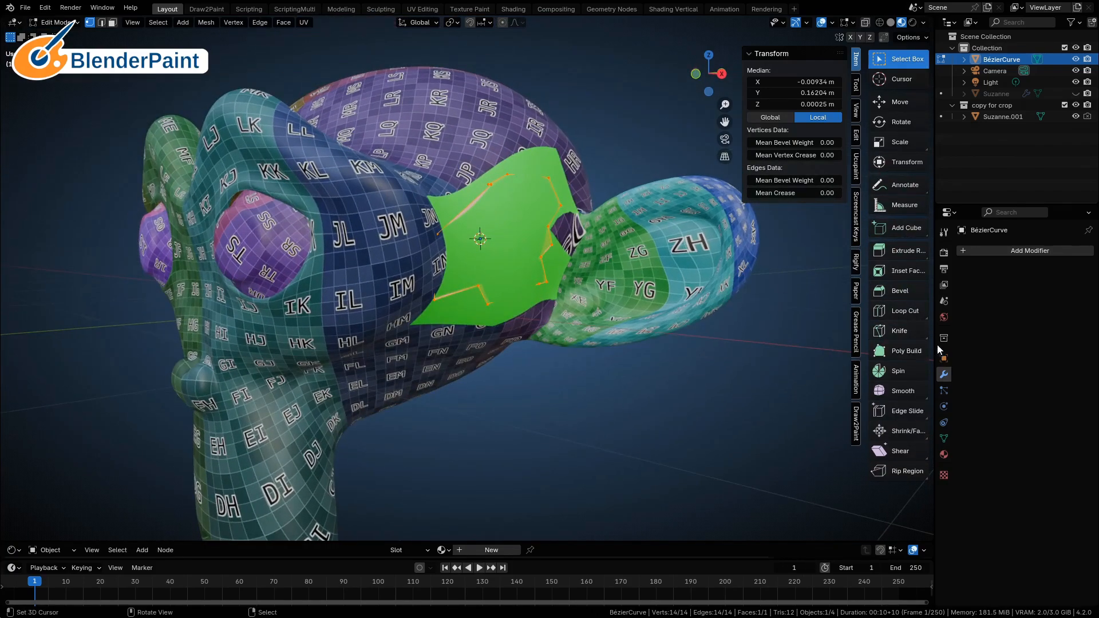
# Step: Add a Solidify modifier to the filled outline with a thickness of -0.41 m
pyautogui.click(1016, 254)
pyautogui.moveTo(975, 267)
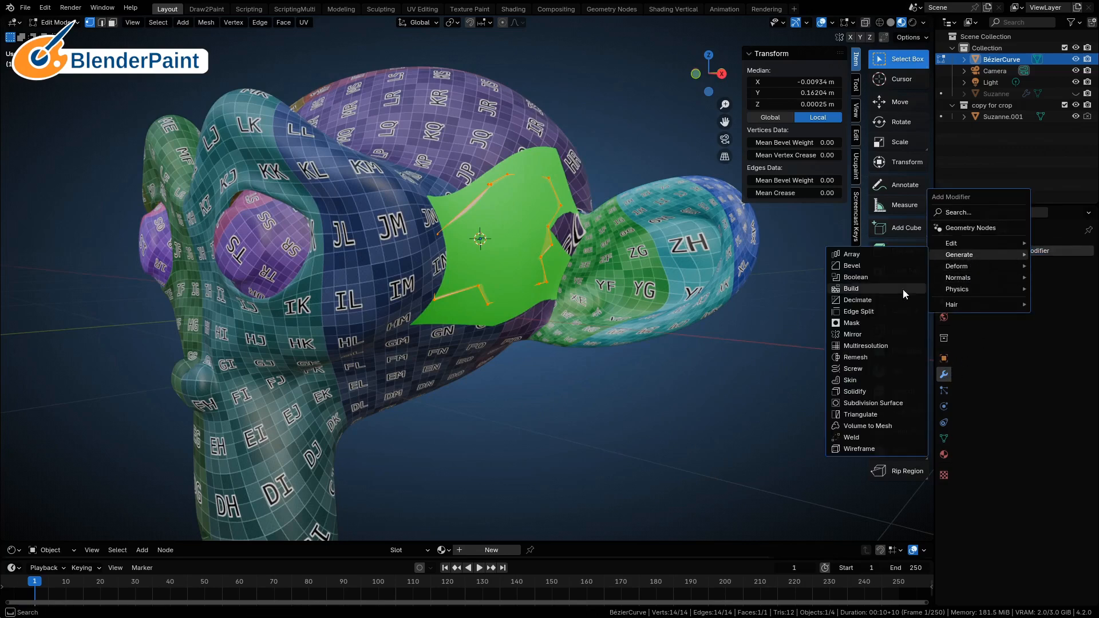
pyautogui.click(879, 392)
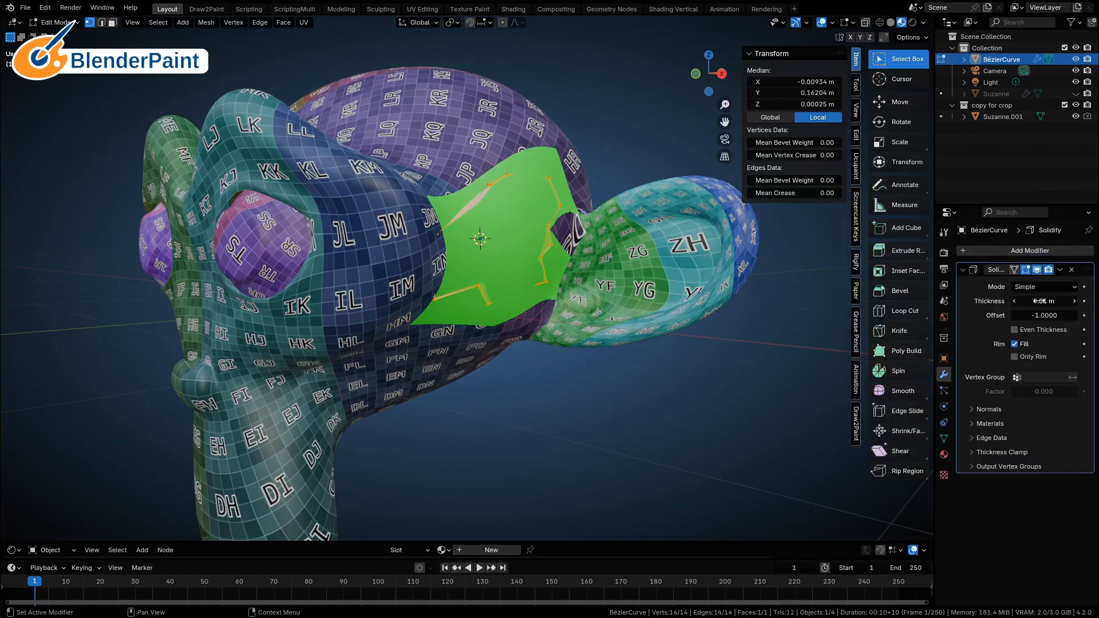
pyautogui.moveTo(1036, 301); pyautogui.dragTo(1016, 305)
pyautogui.moveTo(549, 297); pyautogui.dragTo(578, 312, button='middle')
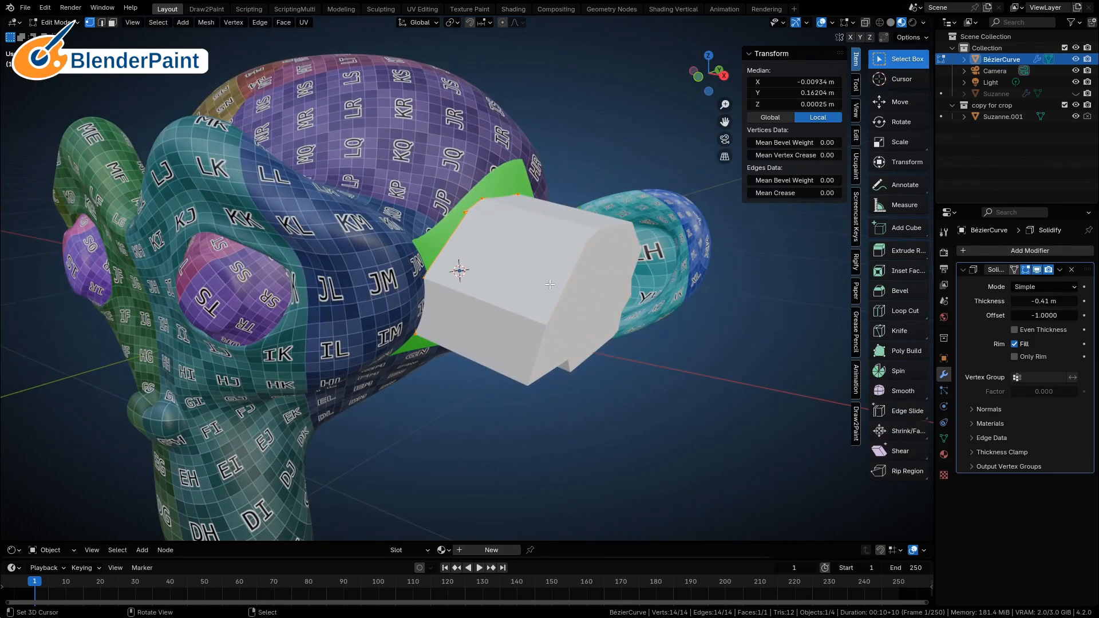
# Step: Move the solidified outline in Object Mode along X to 0.76809 m using Normal orientation, then restore Global orientation
pyautogui.press('Tab')
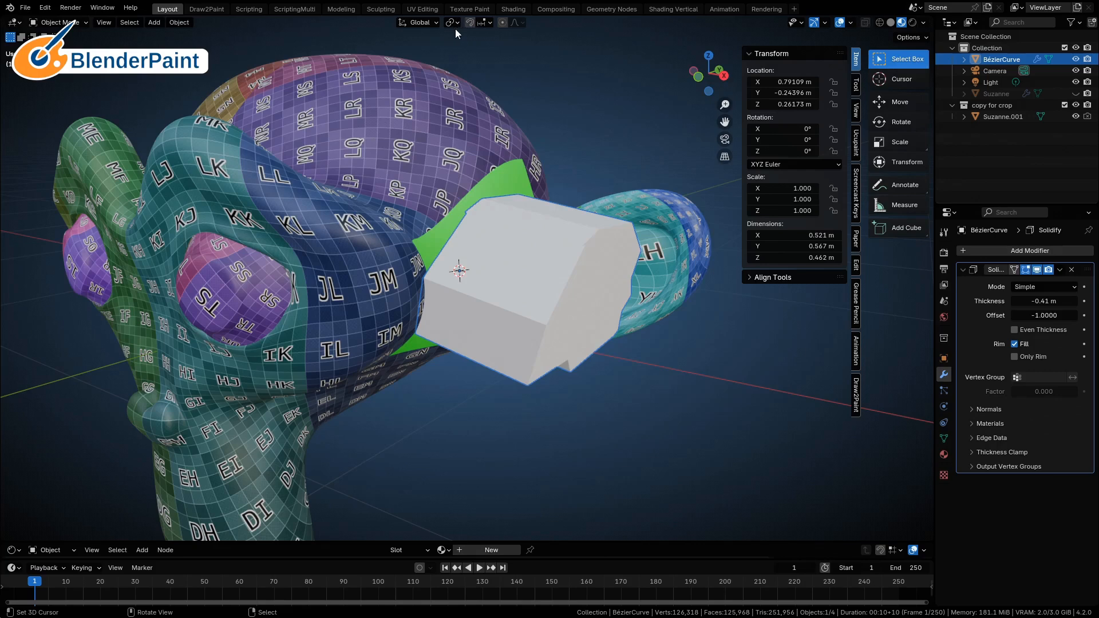
pyautogui.click(427, 25)
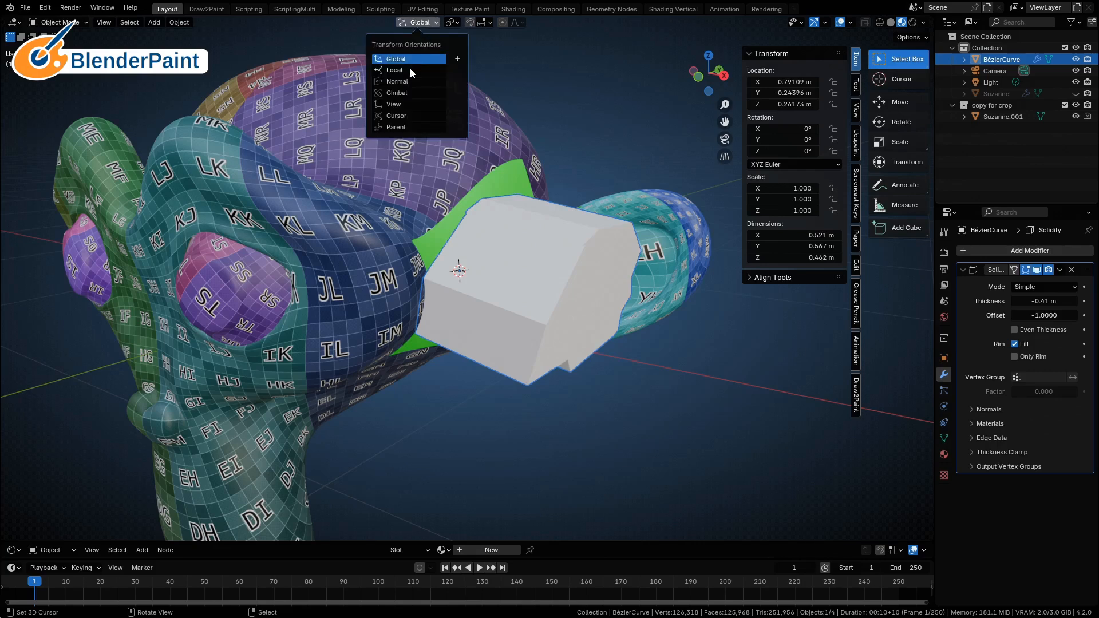
pyautogui.click(407, 83)
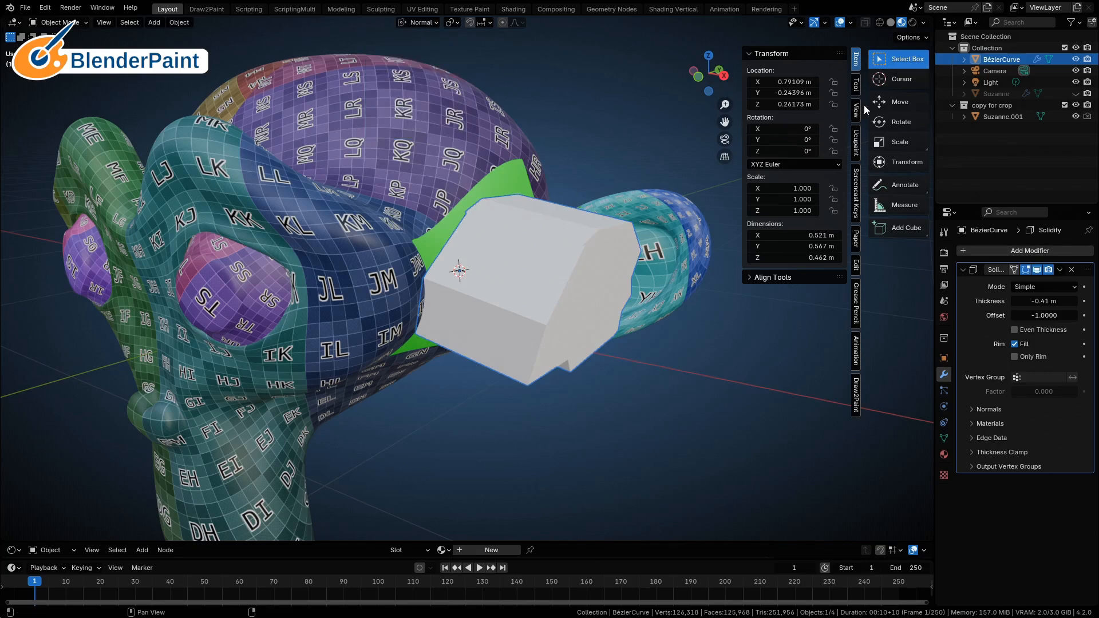
pyautogui.click(899, 103)
pyautogui.moveTo(503, 271); pyautogui.dragTo(490, 276)
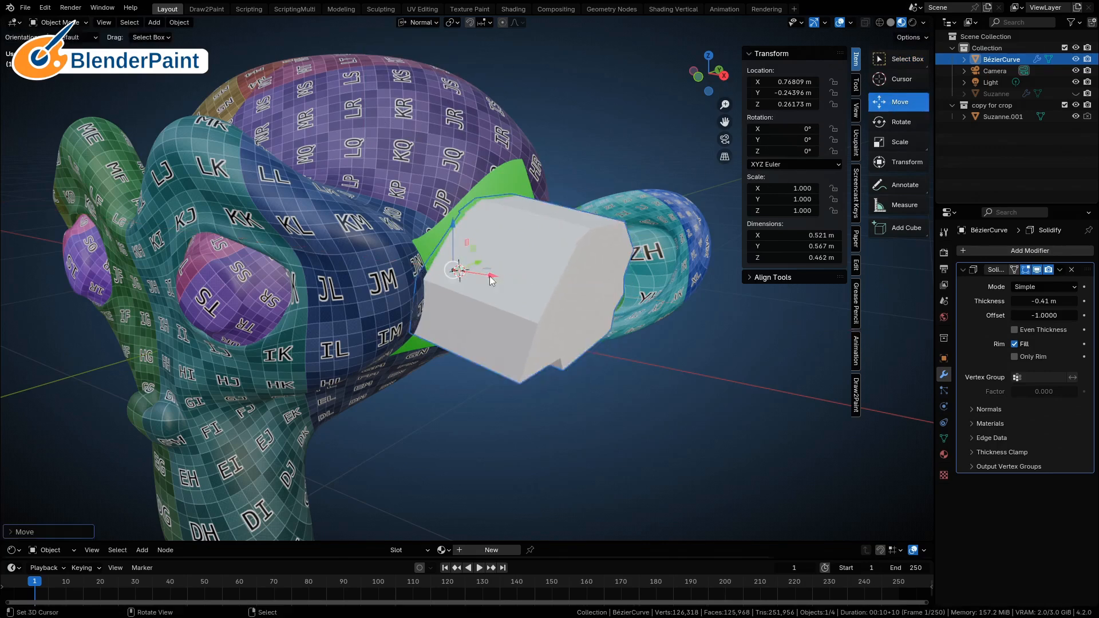
pyautogui.click(423, 23)
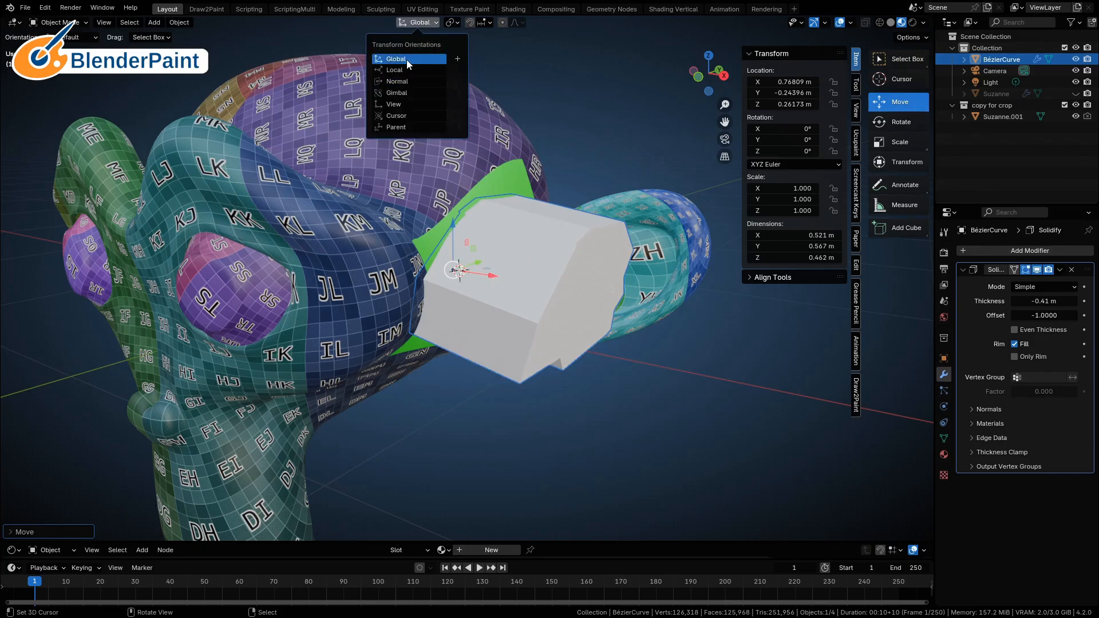
# Step: Crop Suzanne.001 to the solidified outline with Bool Tool's Brush Boolean Intersect
pyautogui.moveTo(582, 233); pyautogui.dragTo(512, 273, button='middle')
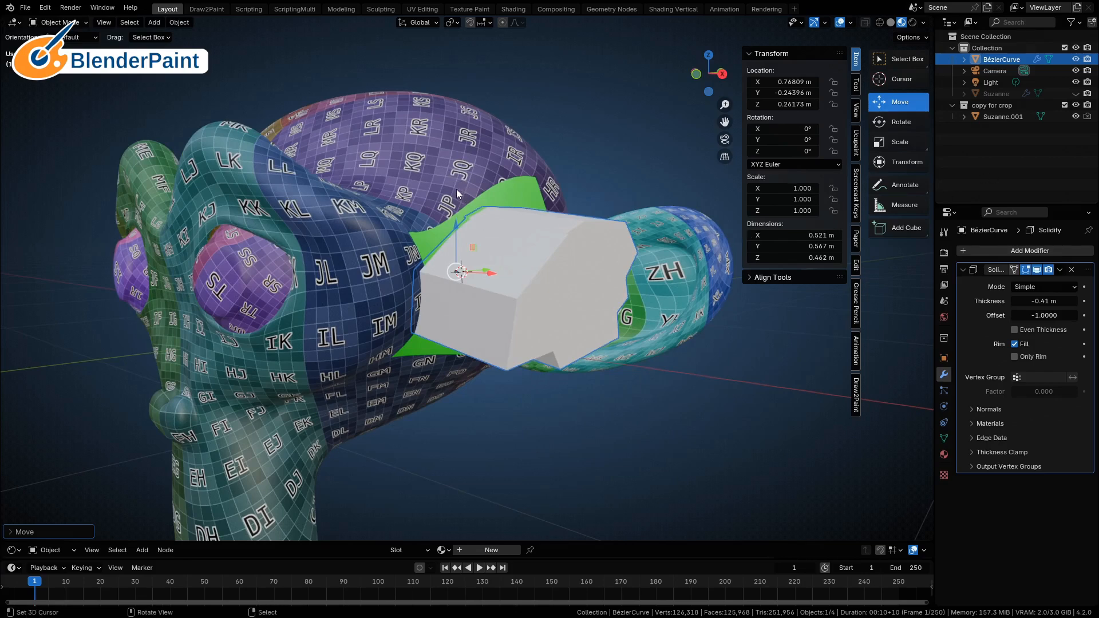
pyautogui.keyDown('shift'); pyautogui.click(474, 181); pyautogui.keyUp('shift')
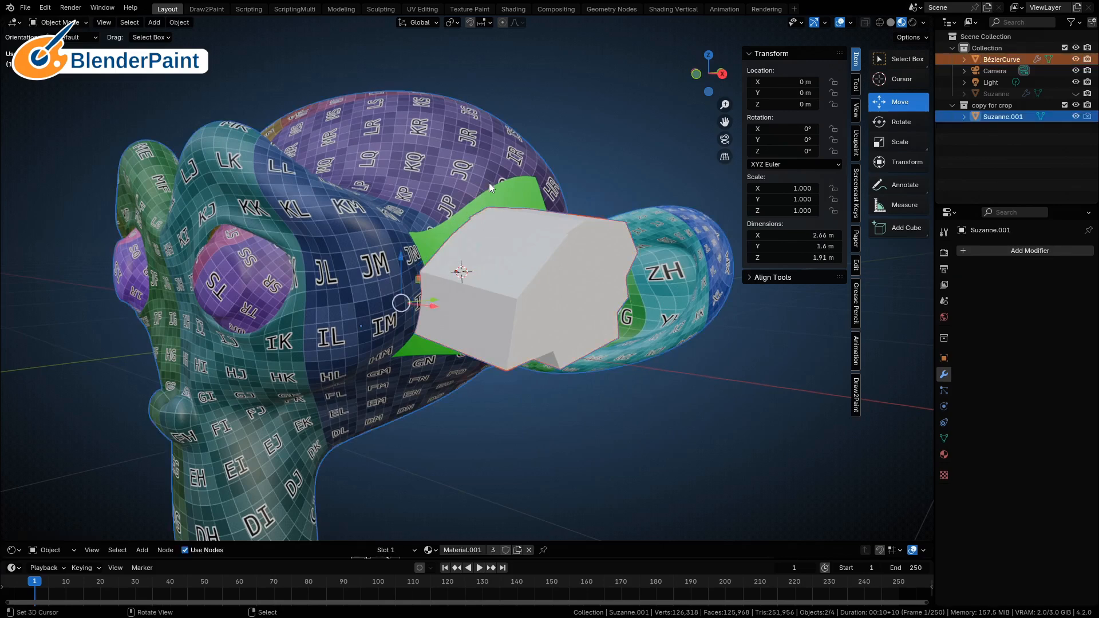
pyautogui.click(856, 266)
pyautogui.click(748, 259)
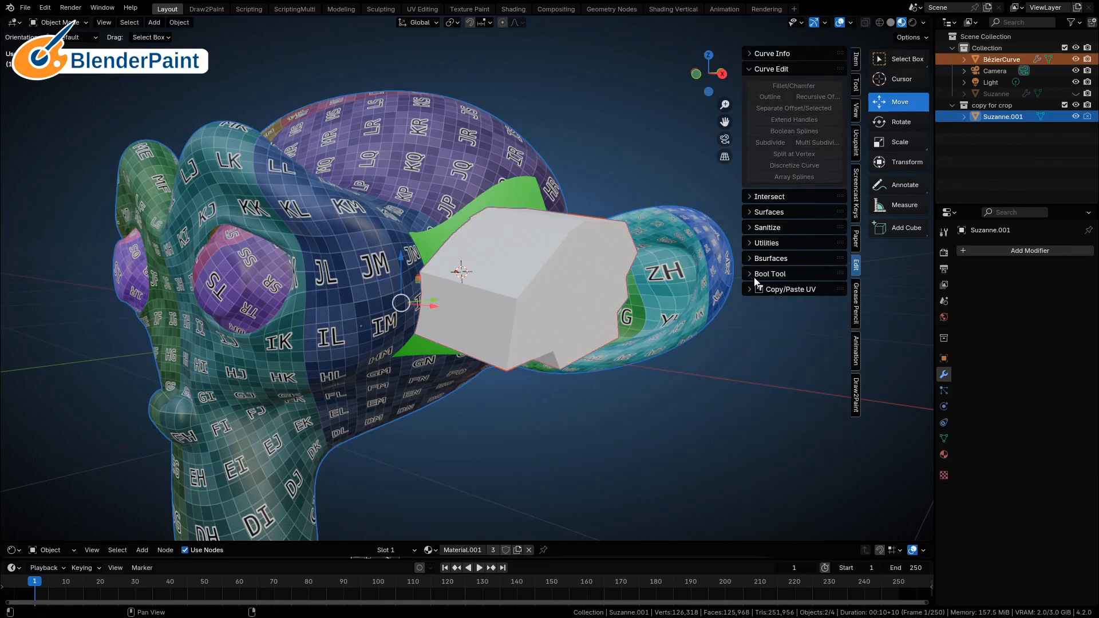
pyautogui.click(757, 274)
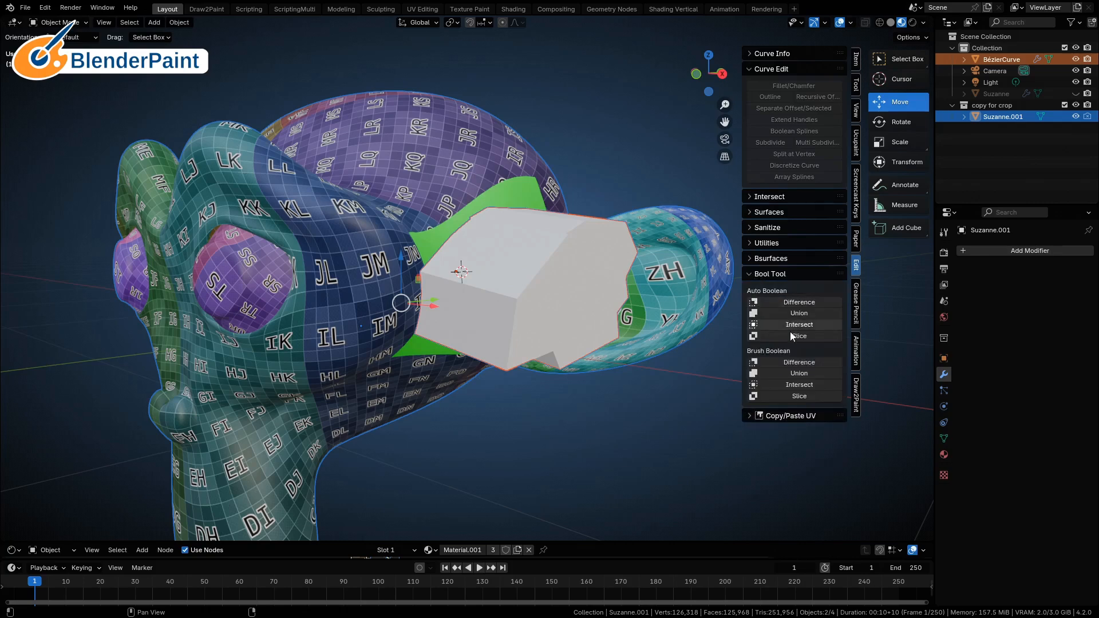
pyautogui.click(791, 388)
# Step: Switch the cropped Suzanne.001 piece to Texture Paint mode and fill it with blue using the Fill brush
pyautogui.moveTo(602, 333); pyautogui.dragTo(500, 297, button='middle')
pyautogui.click(503, 283)
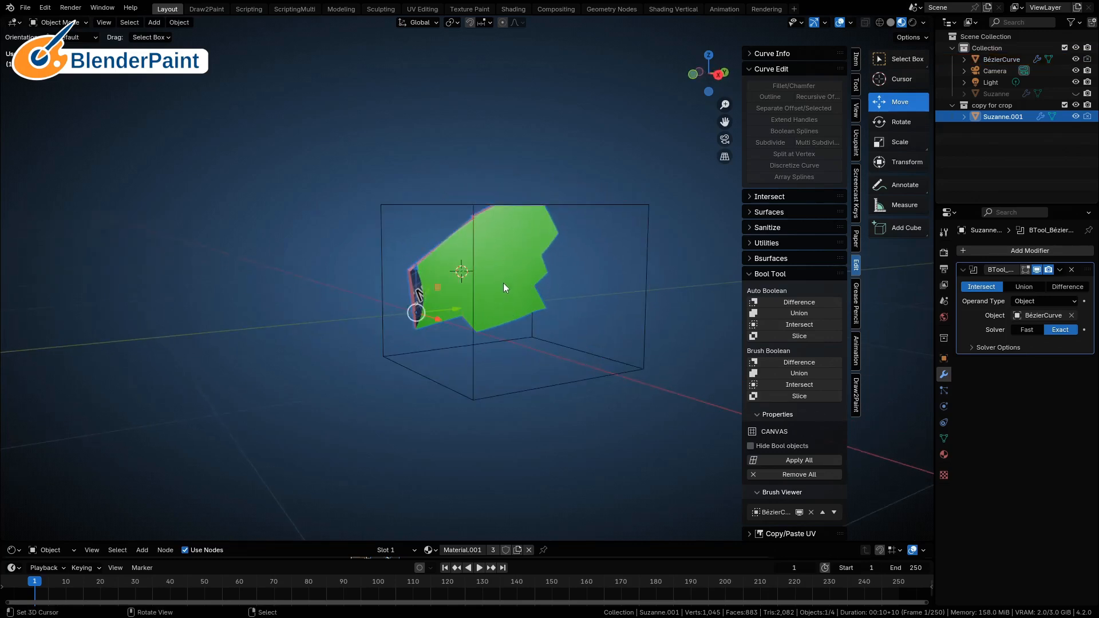
pyautogui.hotkey('ctrl', 'Tab')
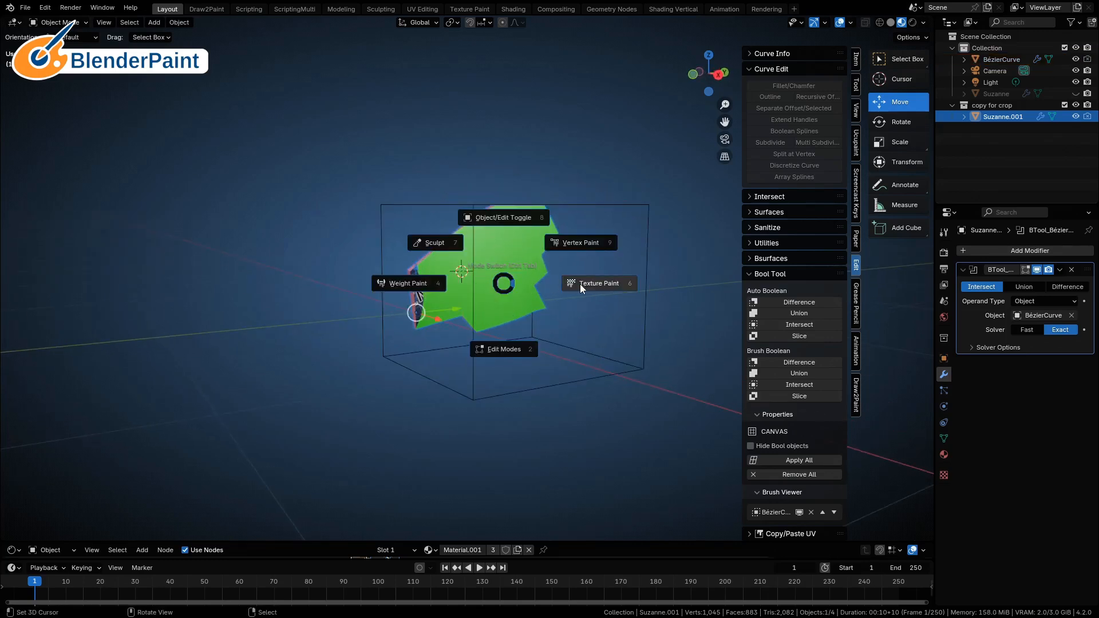
pyautogui.click(580, 284)
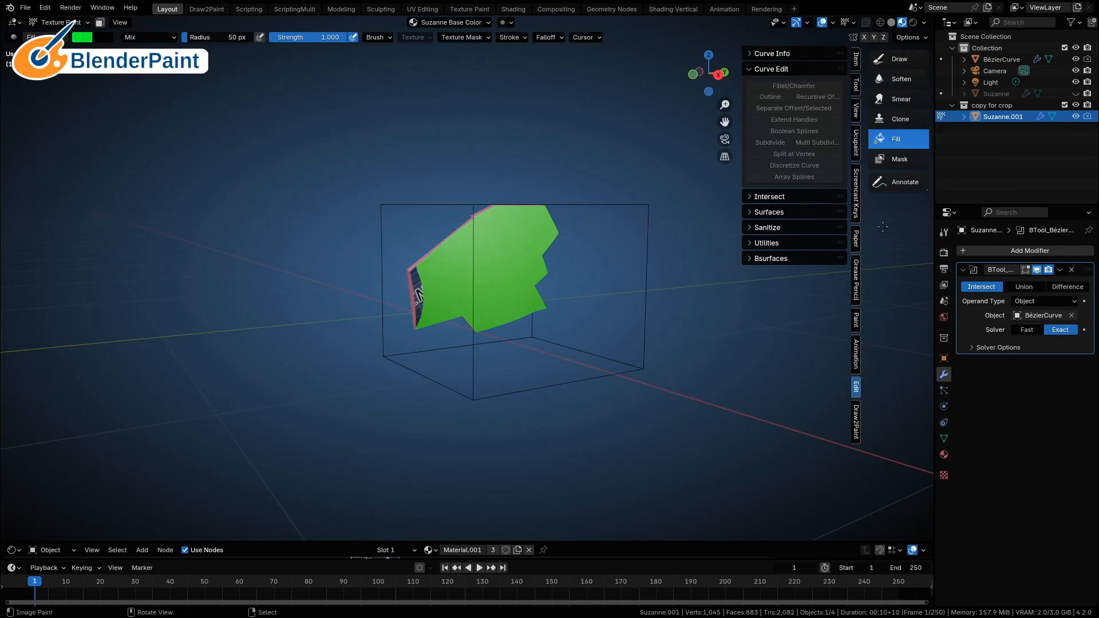
pyautogui.click(944, 233)
pyautogui.moveTo(1028, 470); pyautogui.dragTo(1047, 461)
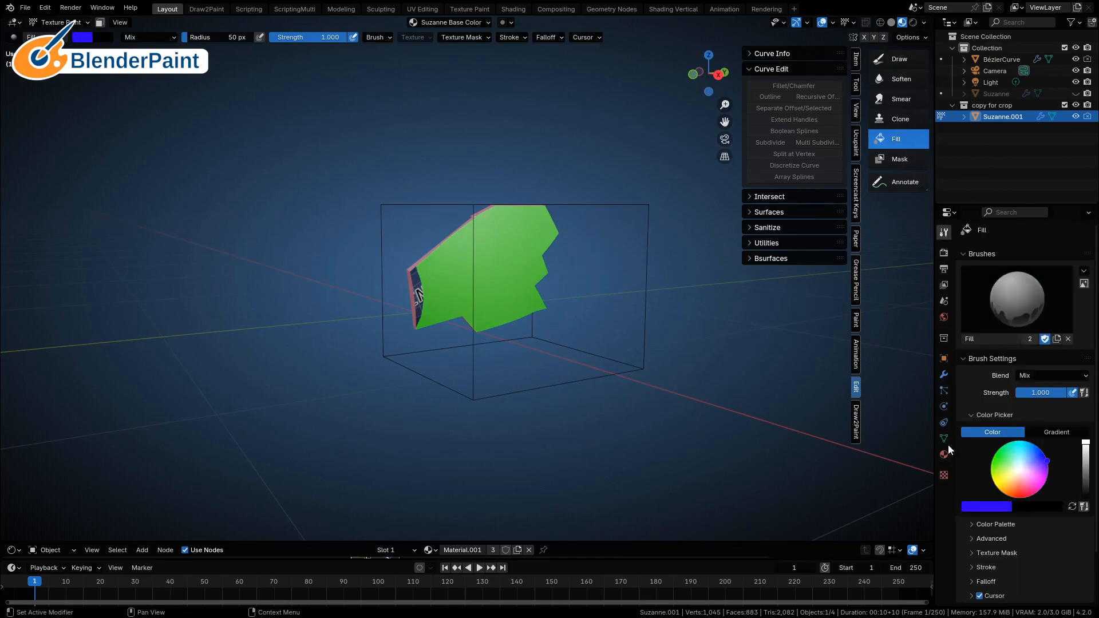
pyautogui.click(493, 273)
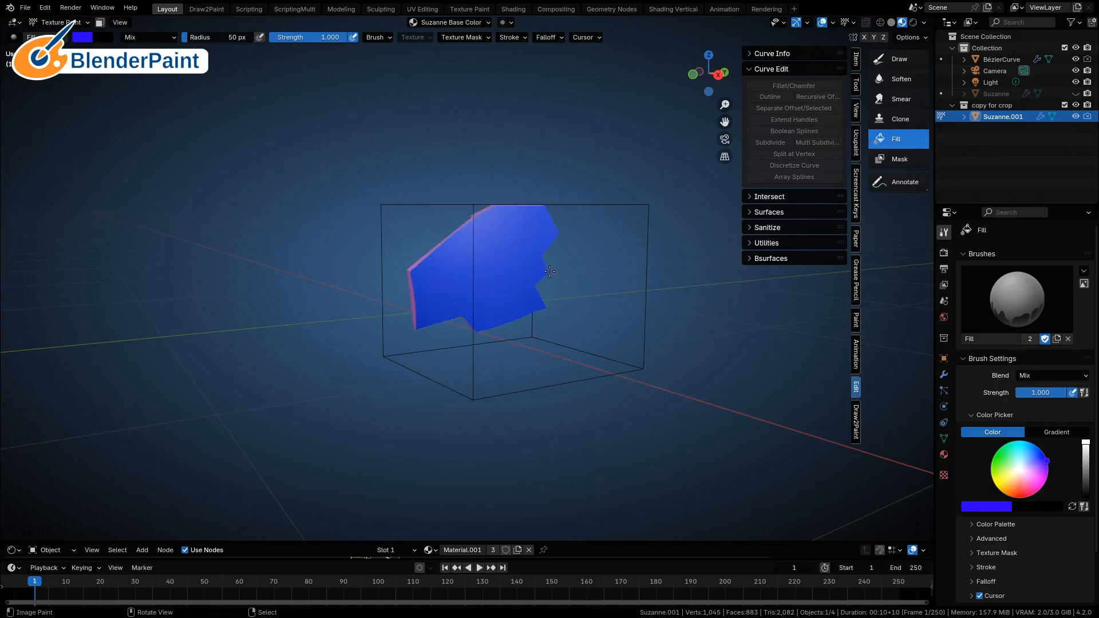
# Step: Hide the cropped copy, show the original Suzanne, and inspect the blue fill on it from several angles
pyautogui.click(1075, 117)
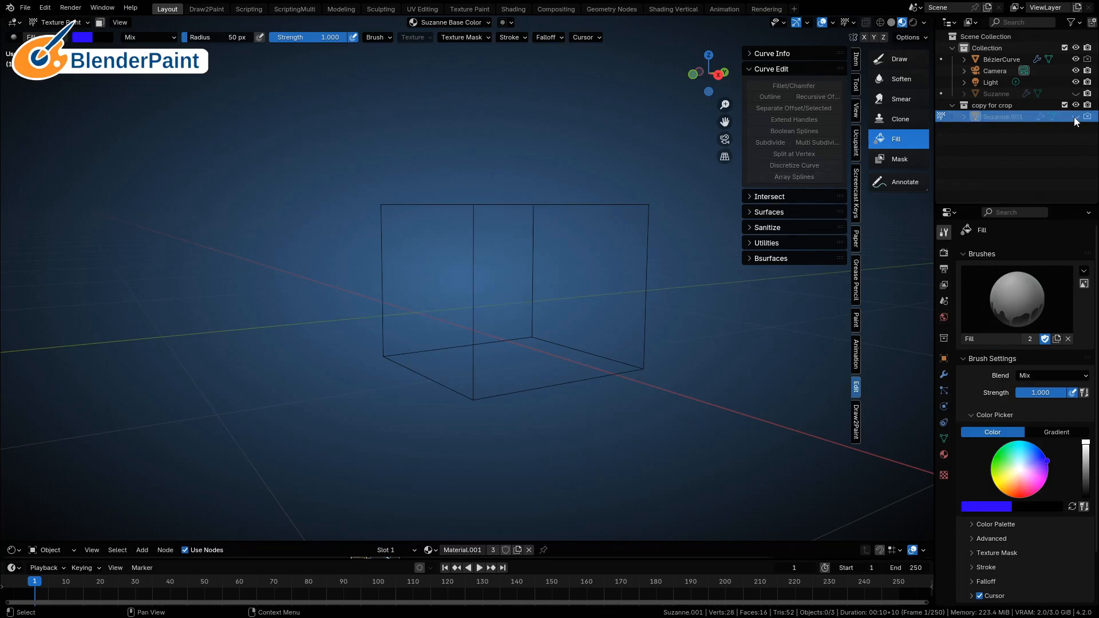
pyautogui.click(1075, 94)
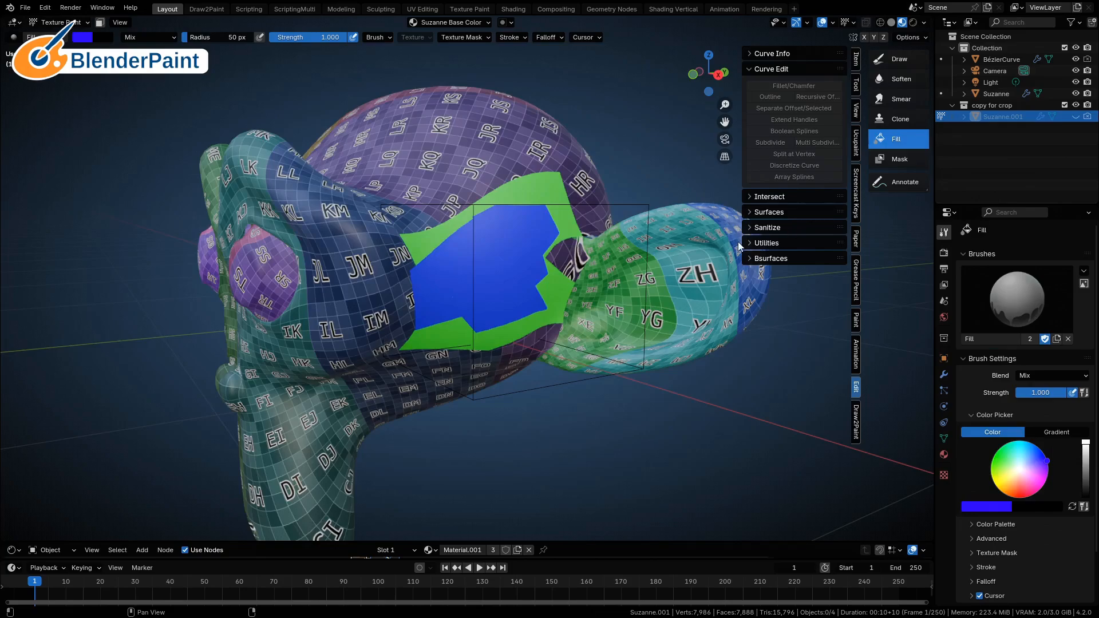
pyautogui.moveTo(658, 256)
pyautogui.mouseDown(button='middle')
pyautogui.moveTo(545, 228)
pyautogui.moveTo(599, 219)
pyautogui.moveTo(597, 290)
pyautogui.moveTo(555, 286)
pyautogui.moveTo(529, 266)
pyautogui.moveTo(608, 304)
pyautogui.moveTo(580, 338)
pyautogui.moveTo(508, 299)
pyautogui.moveTo(516, 290)
pyautogui.mouseUp(button='middle')
pyautogui.scroll(3, 613, 250)
pyautogui.scroll(-2, 599, 237)
pyautogui.scroll(-2, 555, 287)
pyautogui.moveTo(323, 227); pyautogui.dragTo(467, 274, button='middle')
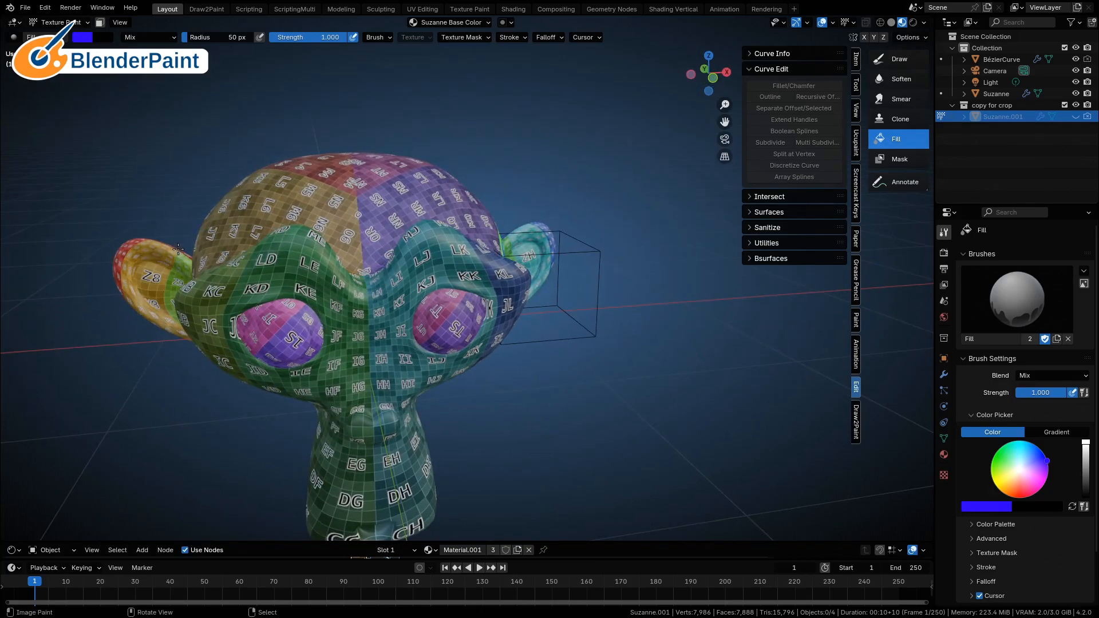
pyautogui.moveTo(295, 296)
pyautogui.mouseDown(button='middle')
pyautogui.moveTo(399, 290)
pyautogui.moveTo(399, 256)
pyautogui.mouseUp(button='middle')
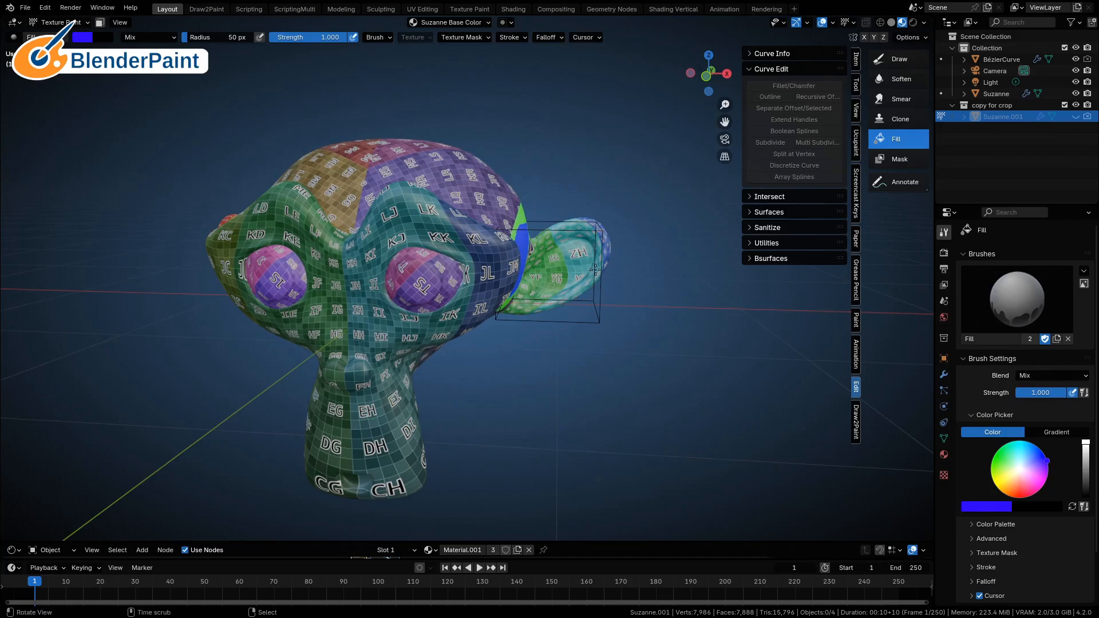
pyautogui.moveTo(595, 269); pyautogui.dragTo(504, 247, button='middle')
pyautogui.moveTo(284, 224)
pyautogui.mouseDown(button='middle')
pyautogui.moveTo(309, 229)
pyautogui.moveTo(284, 235)
pyautogui.mouseUp(button='middle')
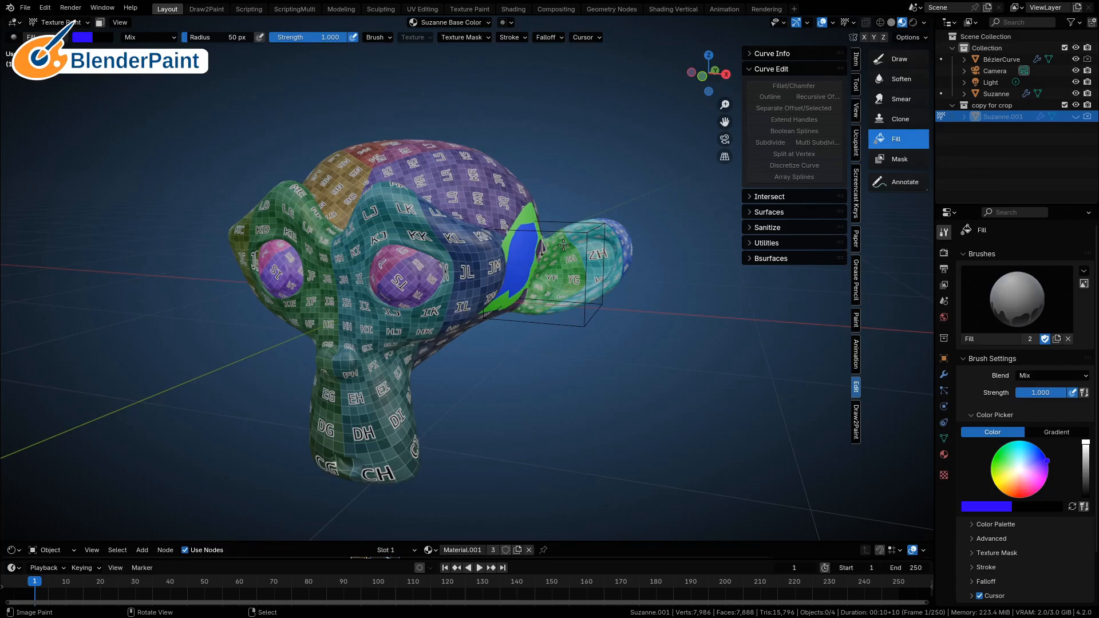
# Step: Hide the original Suzanne and show the cropped Suzanne.001 copy
pyautogui.click(1076, 93)
pyautogui.click(1077, 116)
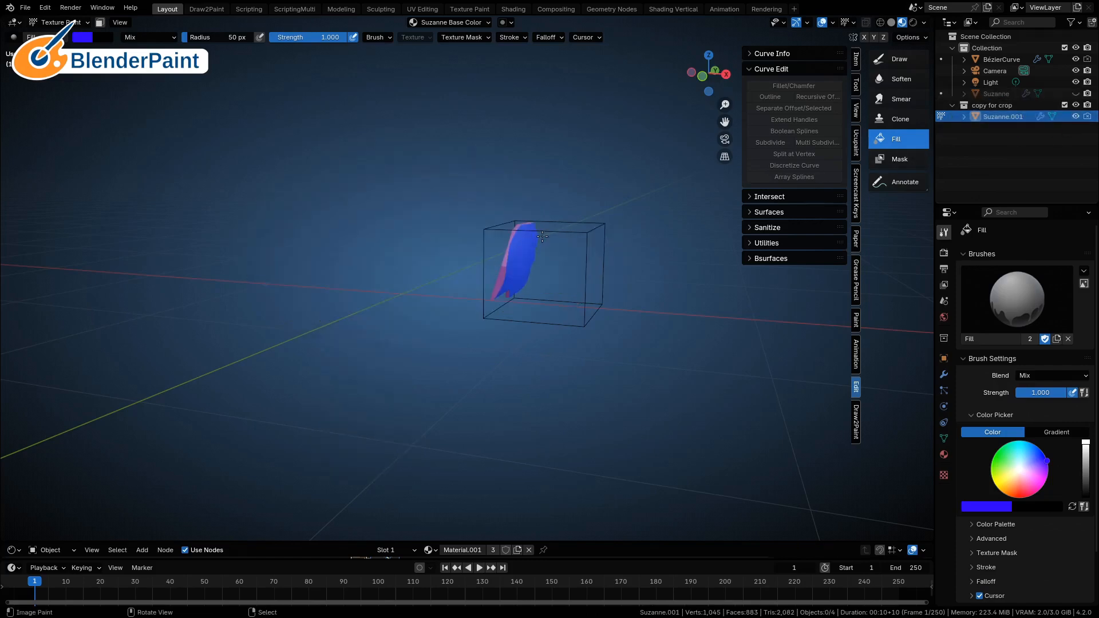
# Step: Return to Object Mode, select the BézierCurve cutter, and snap the 3D cursor to the world origin
pyautogui.hotkey('ctrl', 'Tab')
pyautogui.rightClick(526, 230)
pyautogui.hotkey('ctrl', 'Tab')
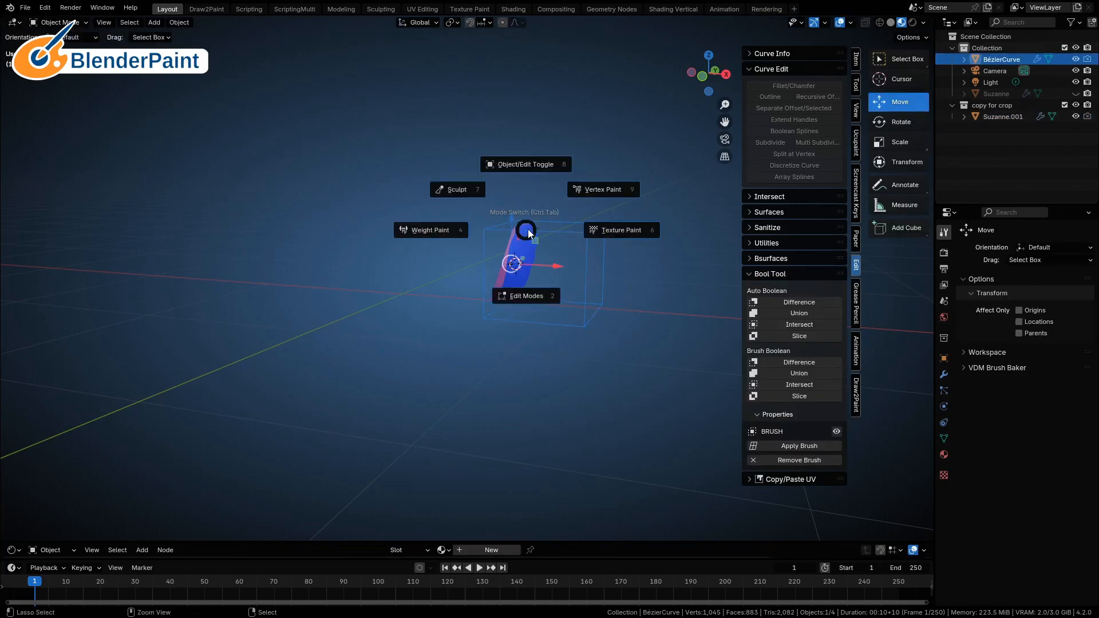
pyautogui.click(545, 171)
pyautogui.press('Tab')
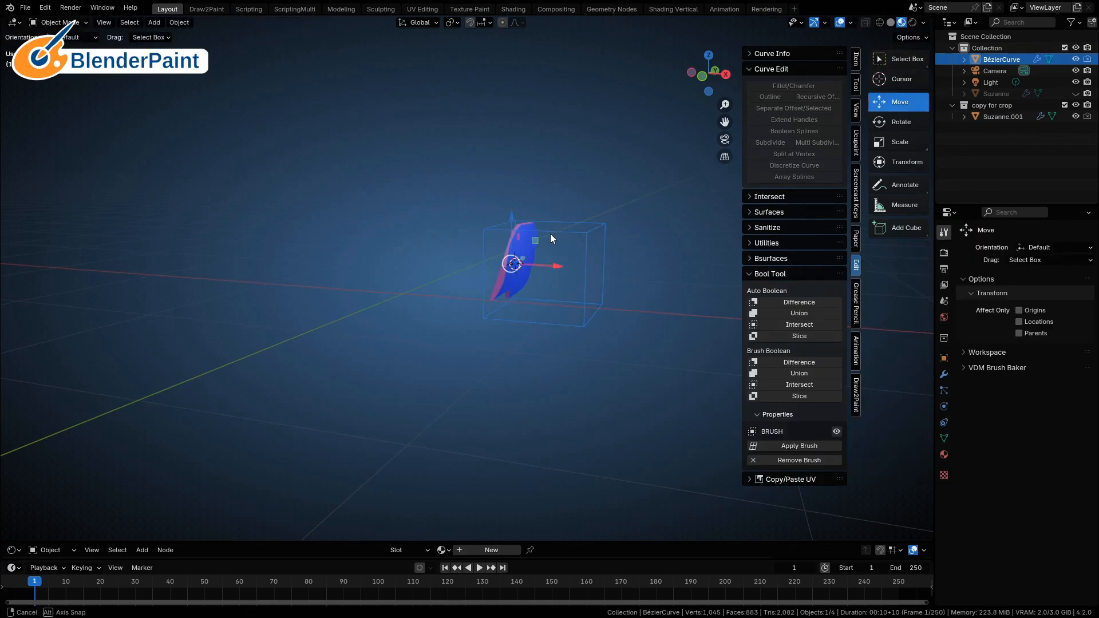
pyautogui.hotkey('shift', 's')
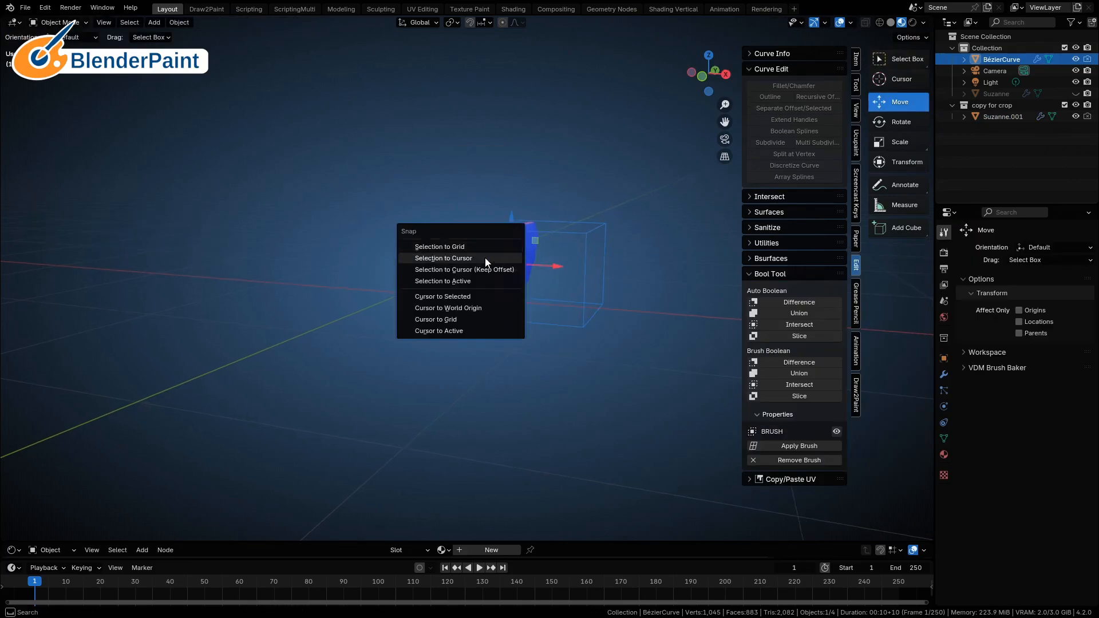
pyautogui.click(460, 310)
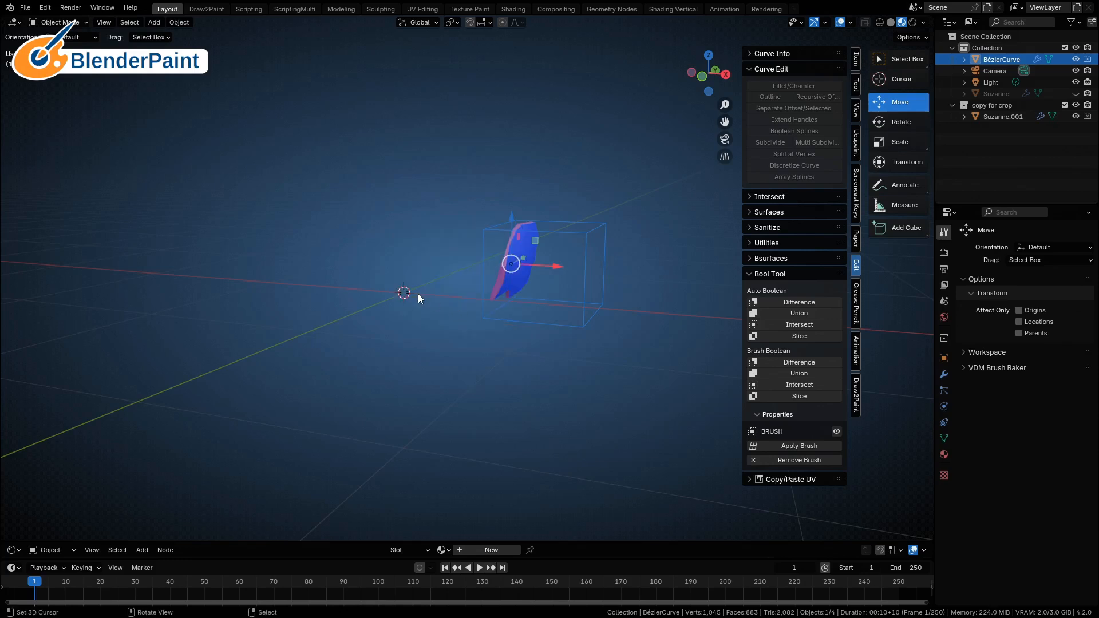
# Step: Set the BézierCurve cutter's origin to the 3D cursor
pyautogui.click(179, 24)
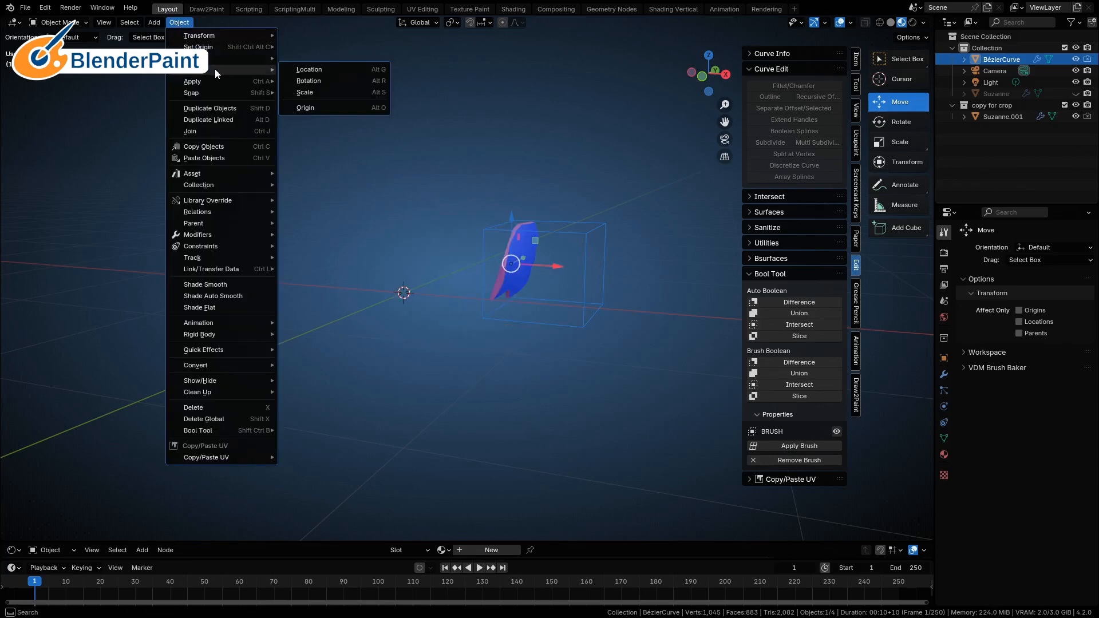
pyautogui.moveTo(219, 57)
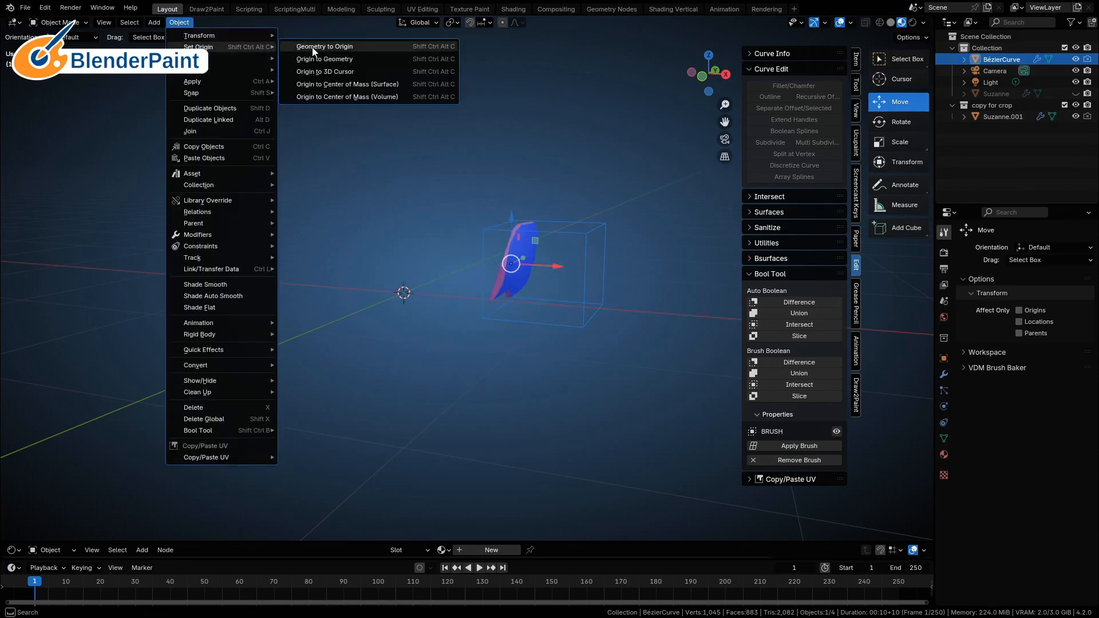
pyautogui.click(329, 72)
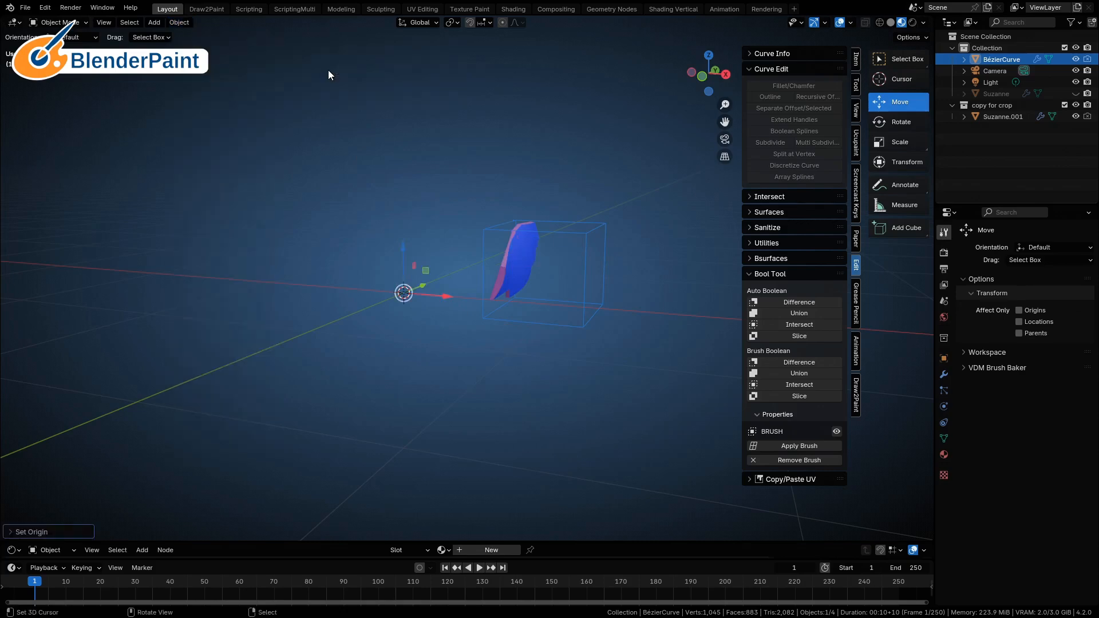
# Step: Add a Mirror modifier on the X axis to the BézierCurve cutter and place it above the Solidify modifier
pyautogui.click(944, 376)
pyautogui.click(995, 253)
pyautogui.moveTo(971, 262)
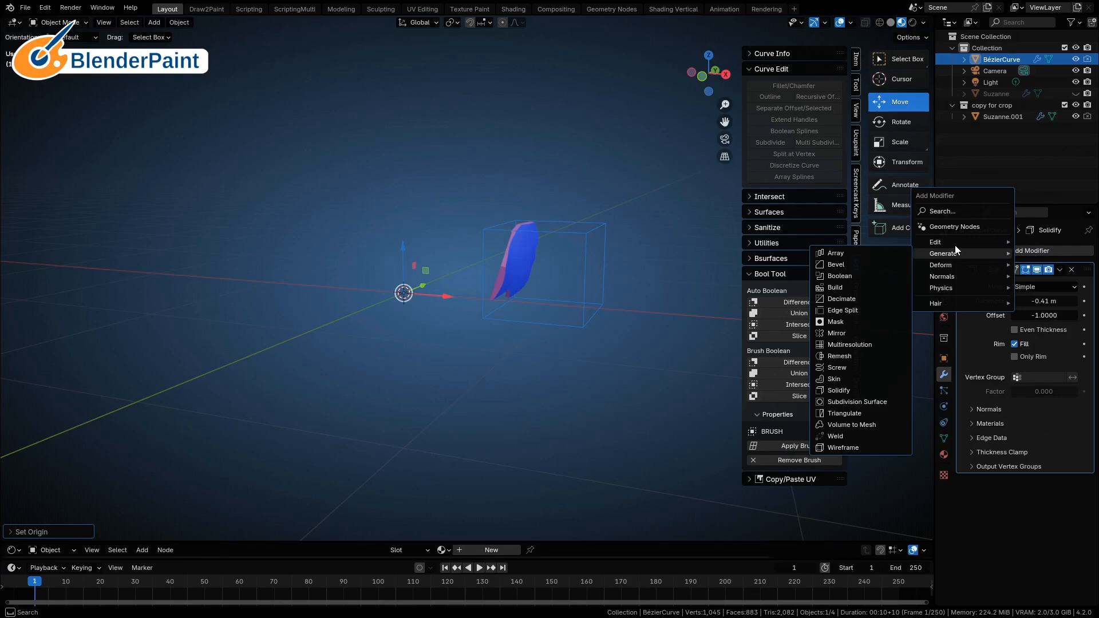
pyautogui.click(840, 337)
pyautogui.moveTo(687, 321)
pyautogui.mouseDown(button='middle')
pyautogui.moveTo(747, 324)
pyautogui.moveTo(672, 318)
pyautogui.mouseUp(button='middle')
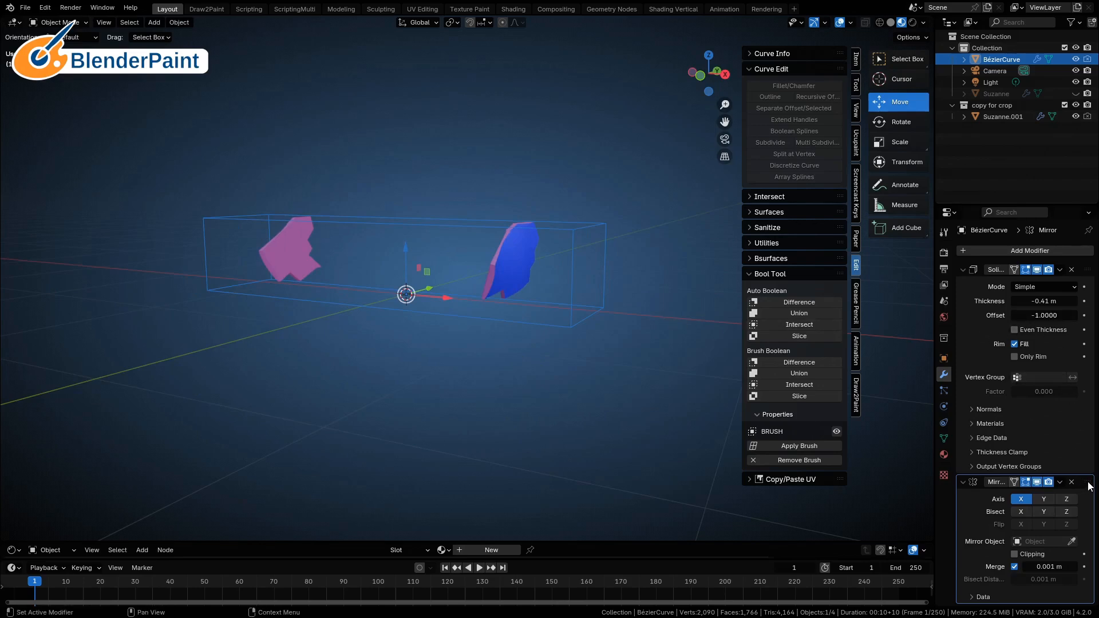
pyautogui.moveTo(1089, 485); pyautogui.dragTo(1072, 265)
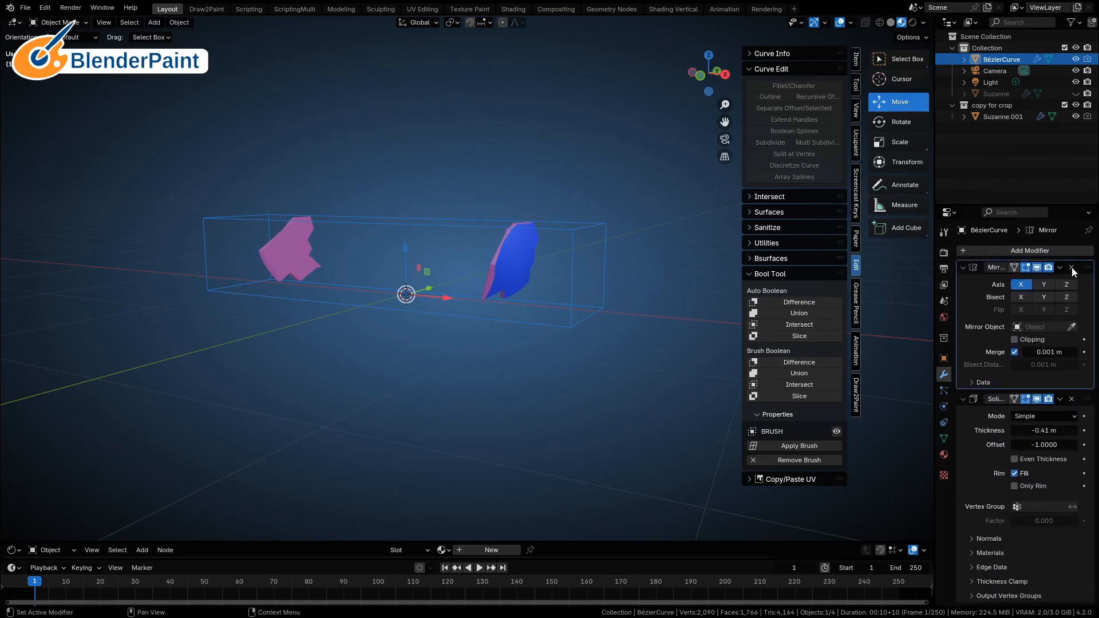
pyautogui.moveTo(472, 322); pyautogui.dragTo(458, 291, button='middle')
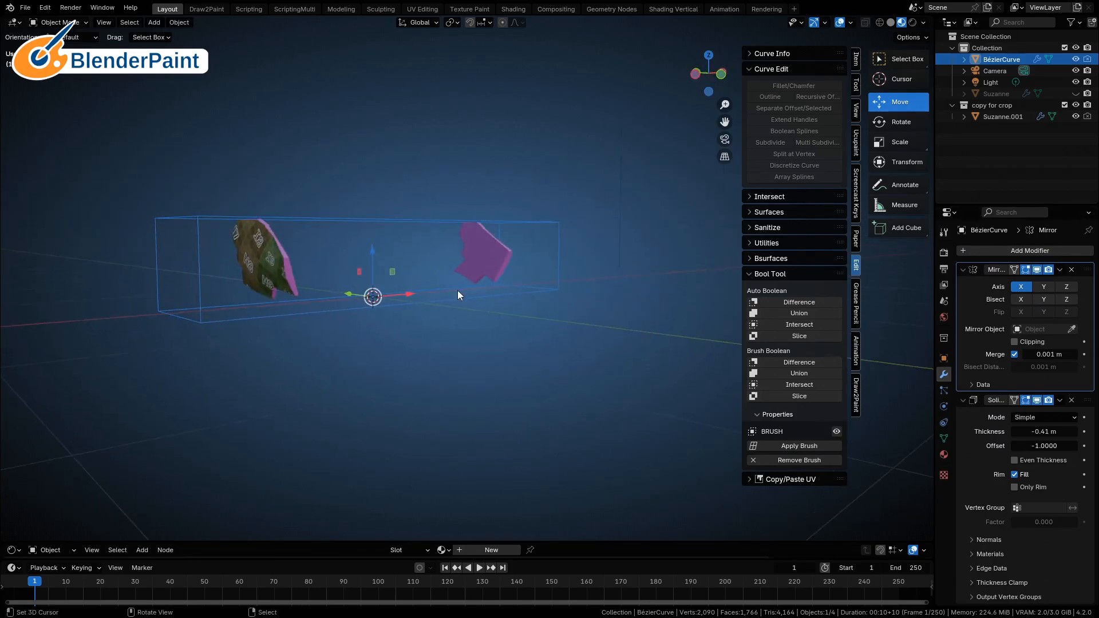
# Step: Select the cropped Suzanne.001 piece, look at its full mesh in Edit Mode, and return to Object Mode
pyautogui.click(280, 254)
pyautogui.press('Tab')
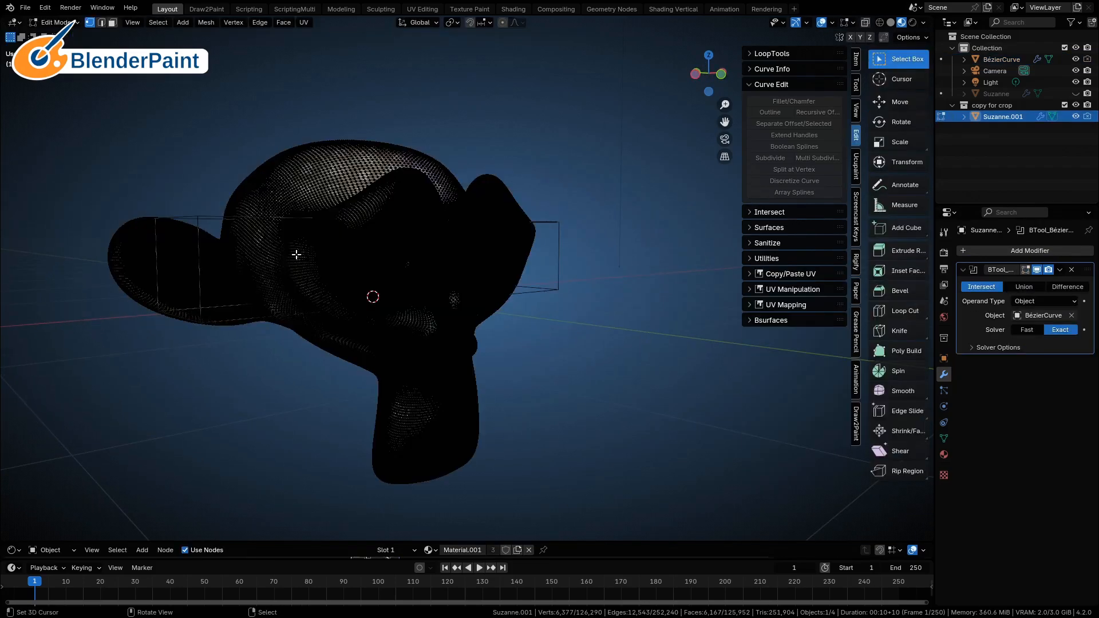
pyautogui.press('Tab')
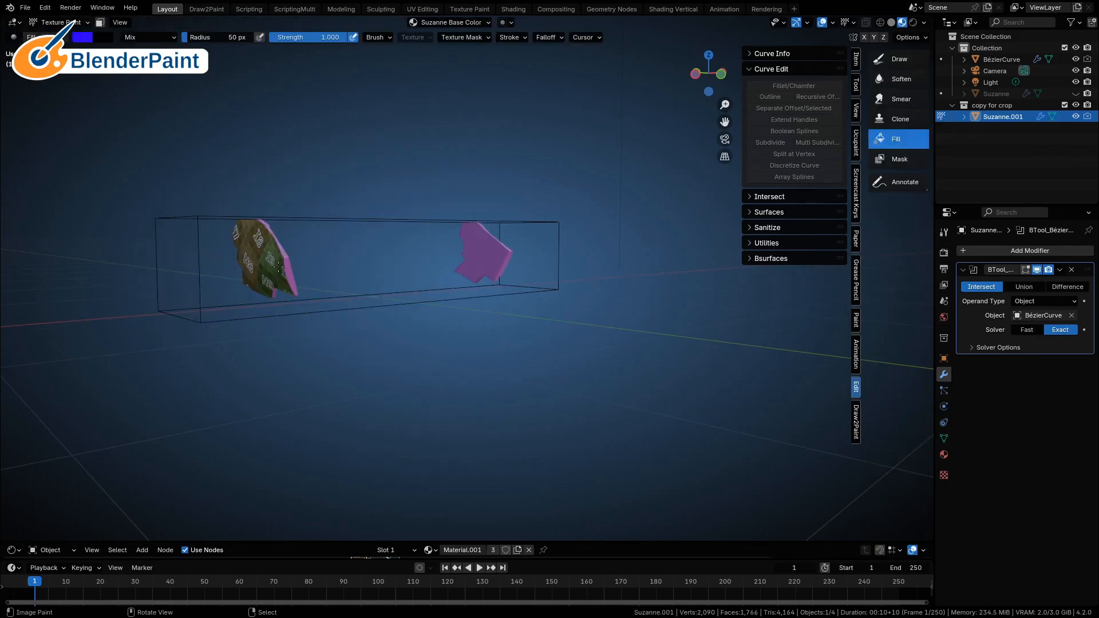
pyautogui.hotkey('ctrl', 'Tab')
pyautogui.click(342, 272)
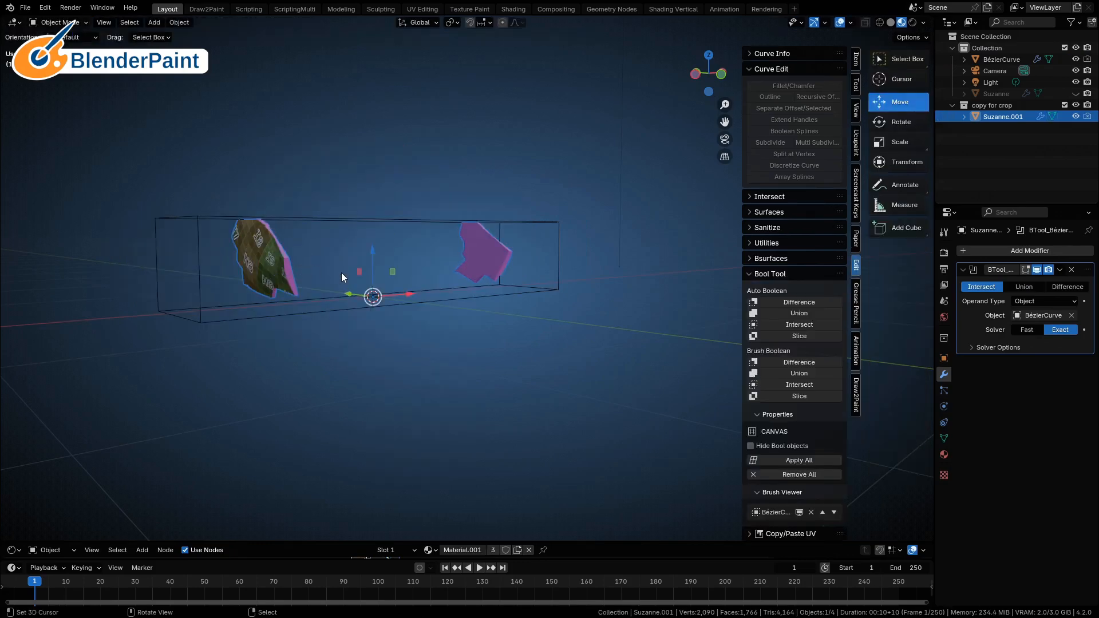
# Step: Switch Suzanne.001 to Texture Paint mode and apply the blue Fill brush to the mirrored crop
pyautogui.moveTo(435, 271); pyautogui.dragTo(352, 270, button='middle')
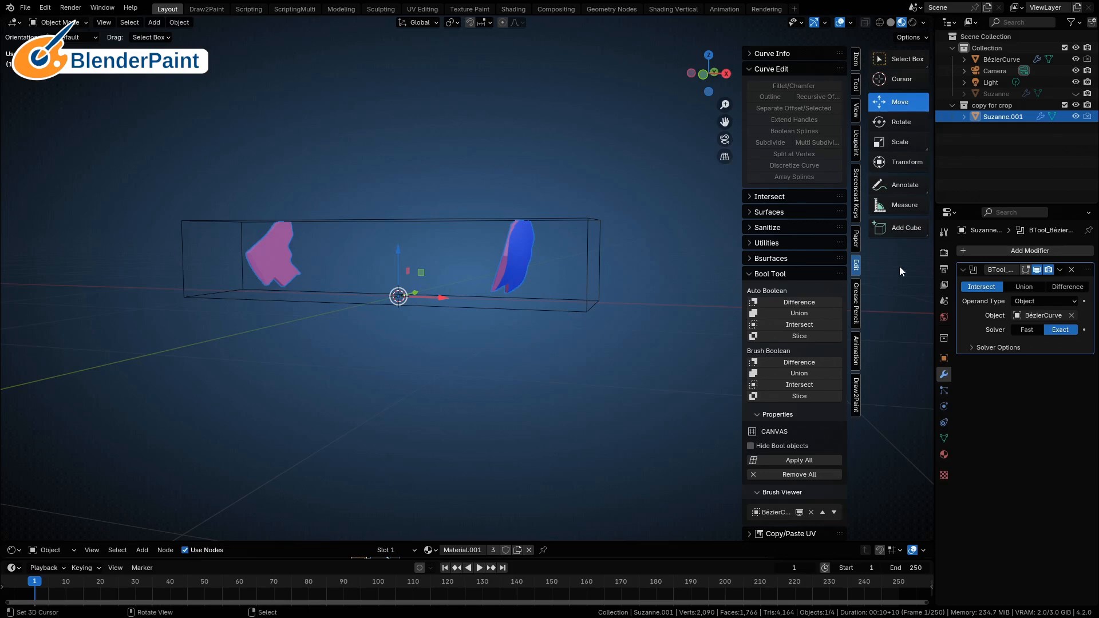
pyautogui.click(944, 233)
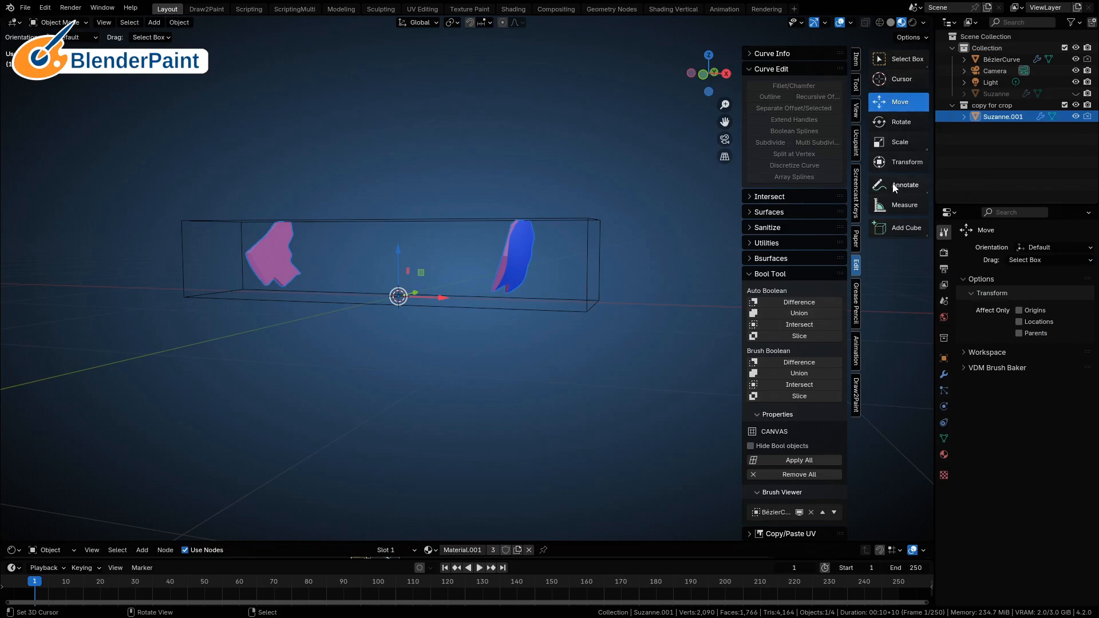
pyautogui.press('Tab')
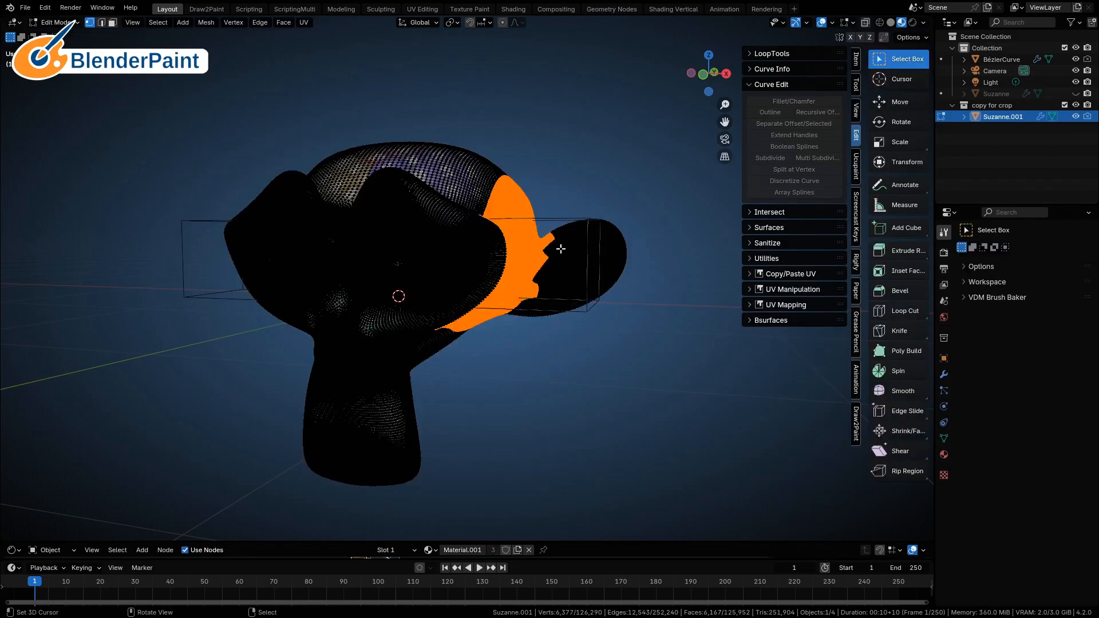
pyautogui.press('Tab')
pyautogui.hotkey('ctrl', 'Tab')
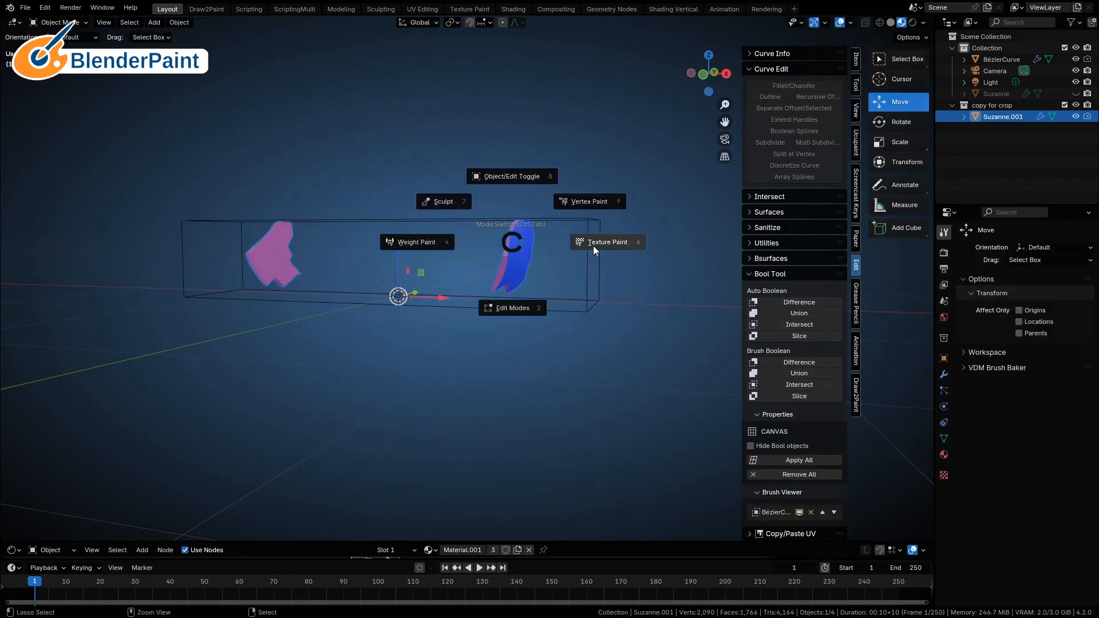
pyautogui.click(569, 245)
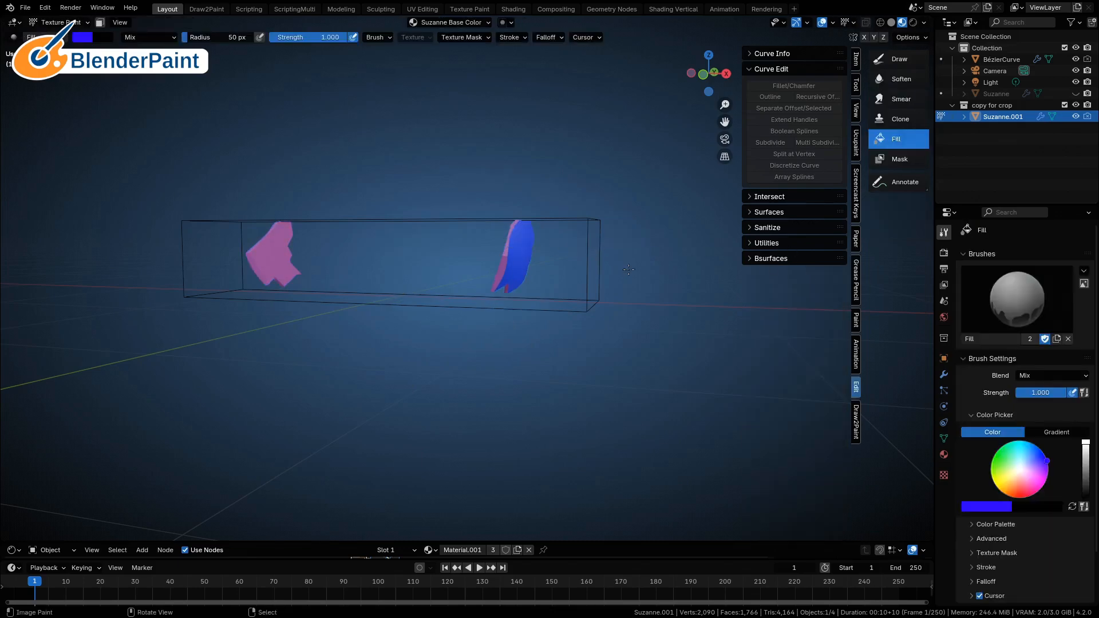
pyautogui.moveTo(350, 267); pyautogui.dragTo(375, 262, button='middle')
pyautogui.click(323, 261)
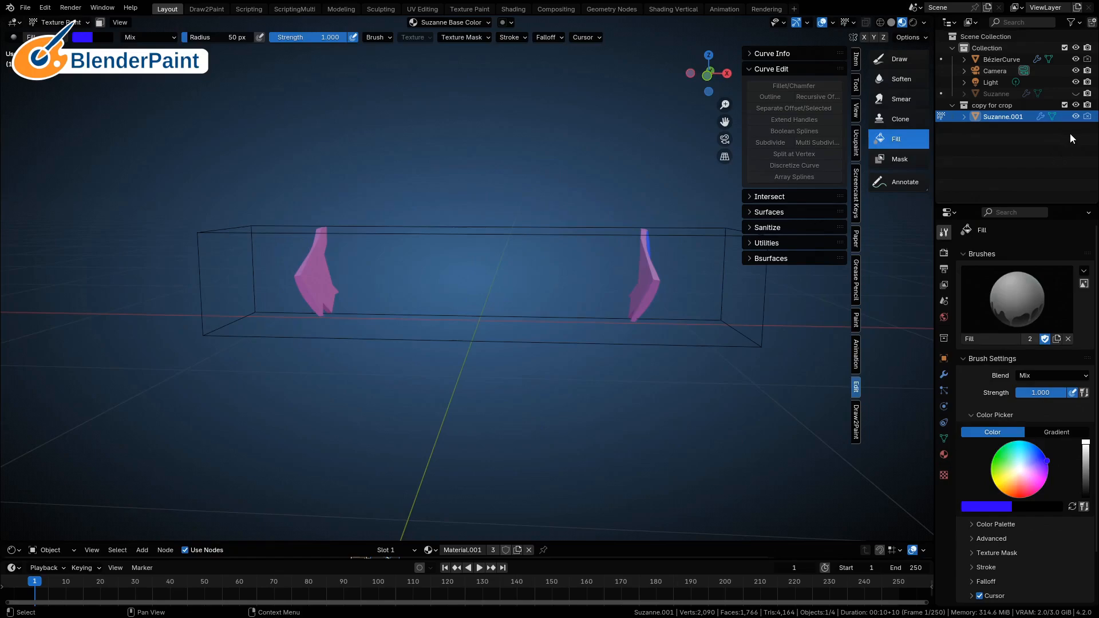
# Step: Hide the cropped Suzanne.001, show the original Suzanne, and inspect the blue fill around its ear
pyautogui.click(1075, 116)
pyautogui.click(1076, 93)
pyautogui.moveTo(700, 191); pyautogui.dragTo(467, 281, button='middle')
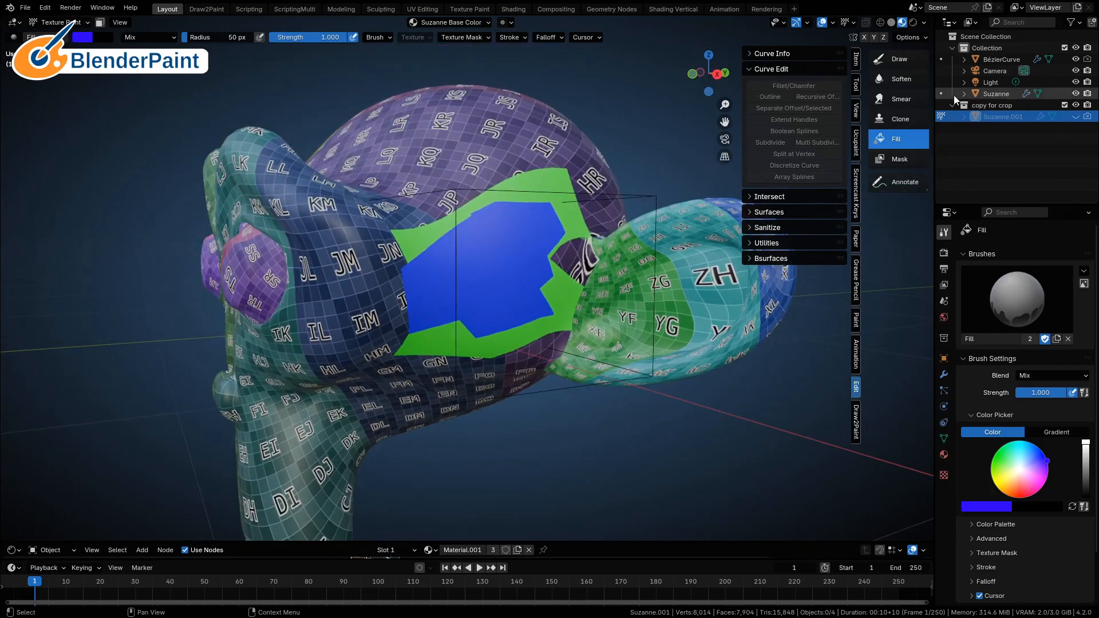
pyautogui.moveTo(470, 225); pyautogui.dragTo(581, 230, button='middle')
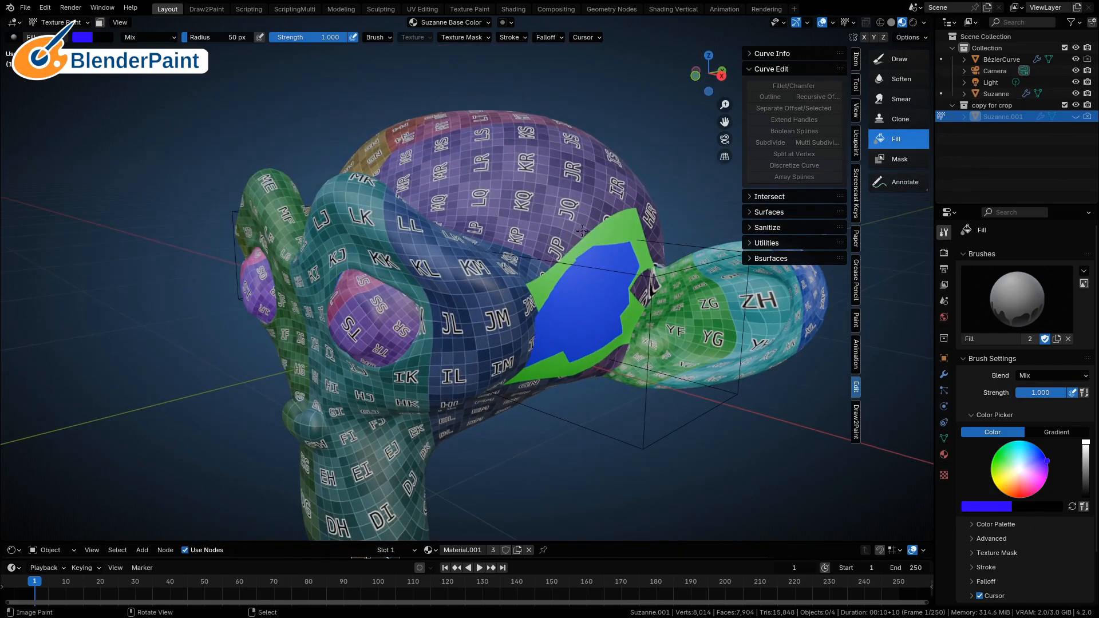
pyautogui.moveTo(503, 263); pyautogui.dragTo(439, 229, button='middle')
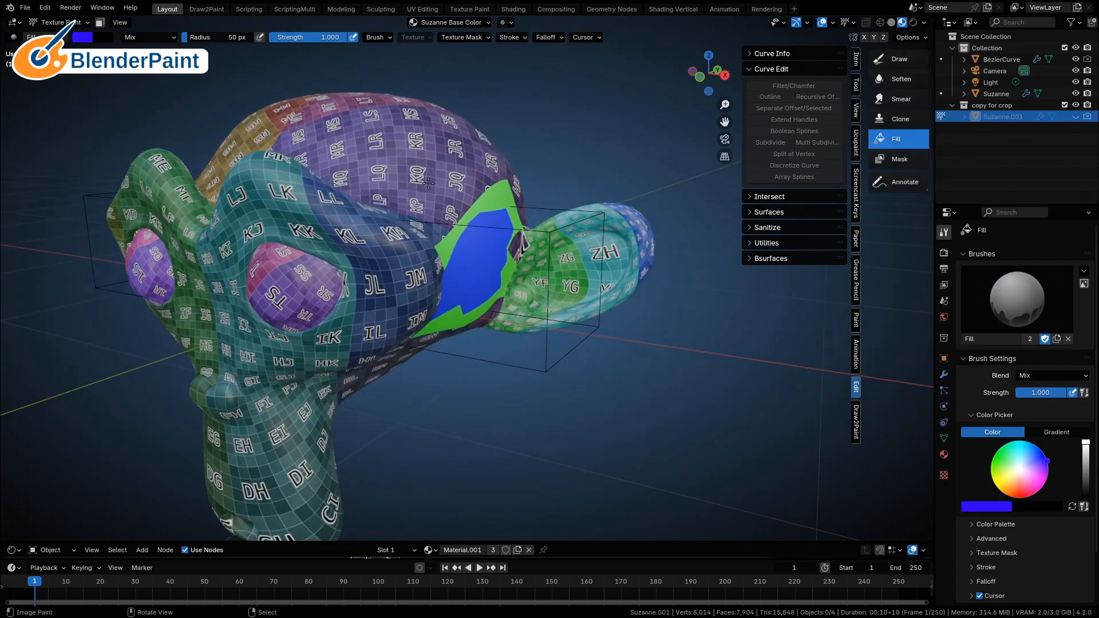
# Step: Select the BézierCurve cutter and move it up about 0.09 m along the global Z axis
pyautogui.rightClick(513, 229)
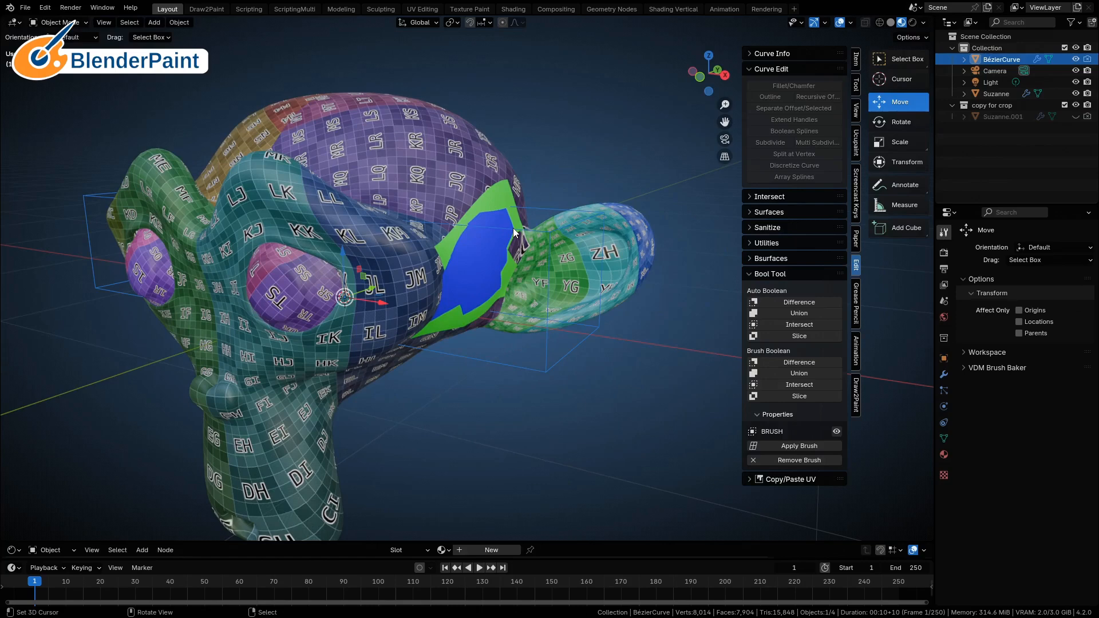
pyautogui.press('g')
pyautogui.press('z')
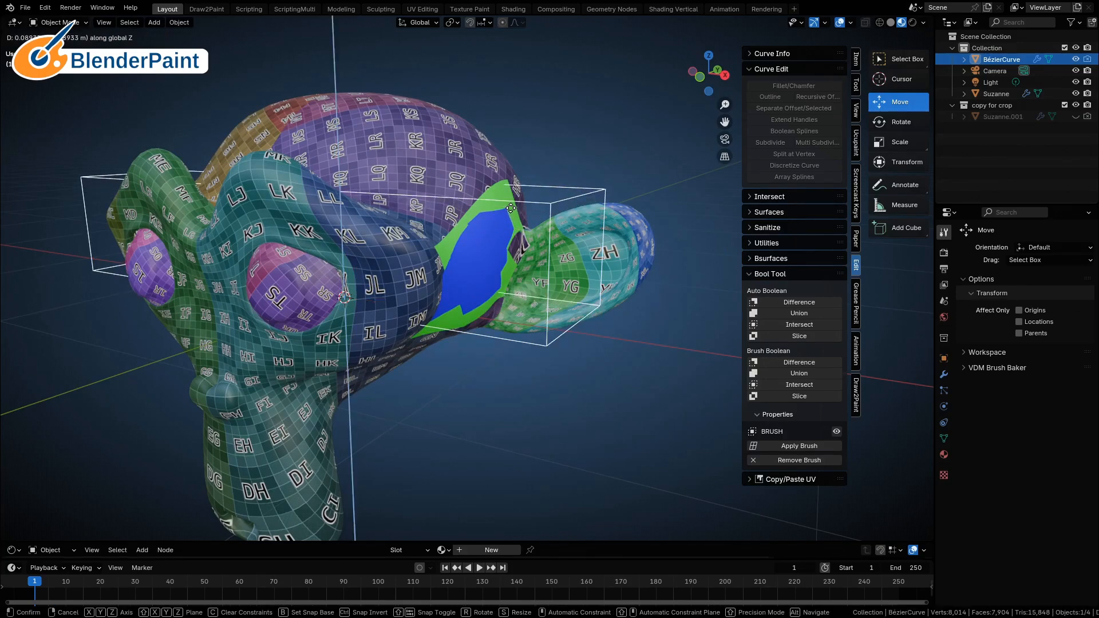
pyautogui.click(511, 213)
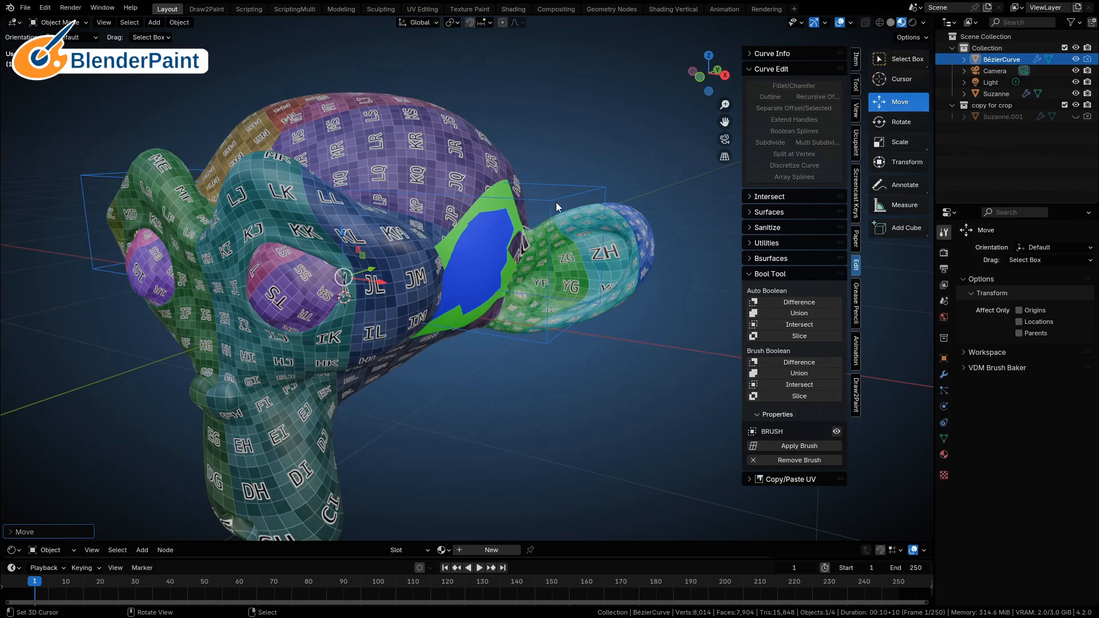
# Step: Hide the original Suzanne and show the cropped Suzanne.001 copy with the raised cutter
pyautogui.click(1075, 106)
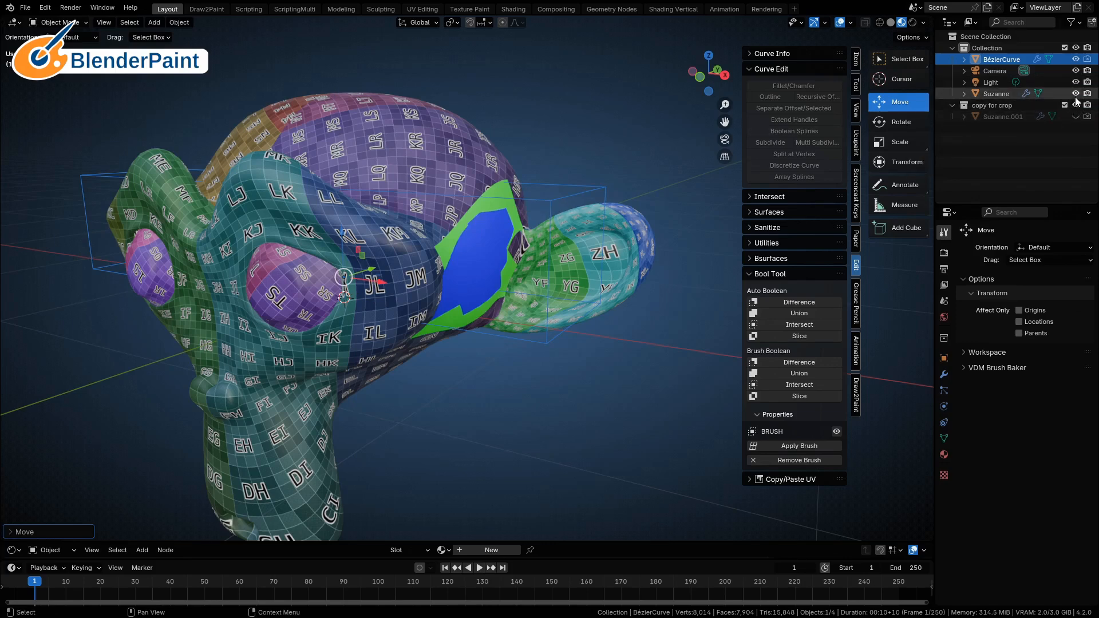
pyautogui.click(1076, 93)
pyautogui.click(1076, 116)
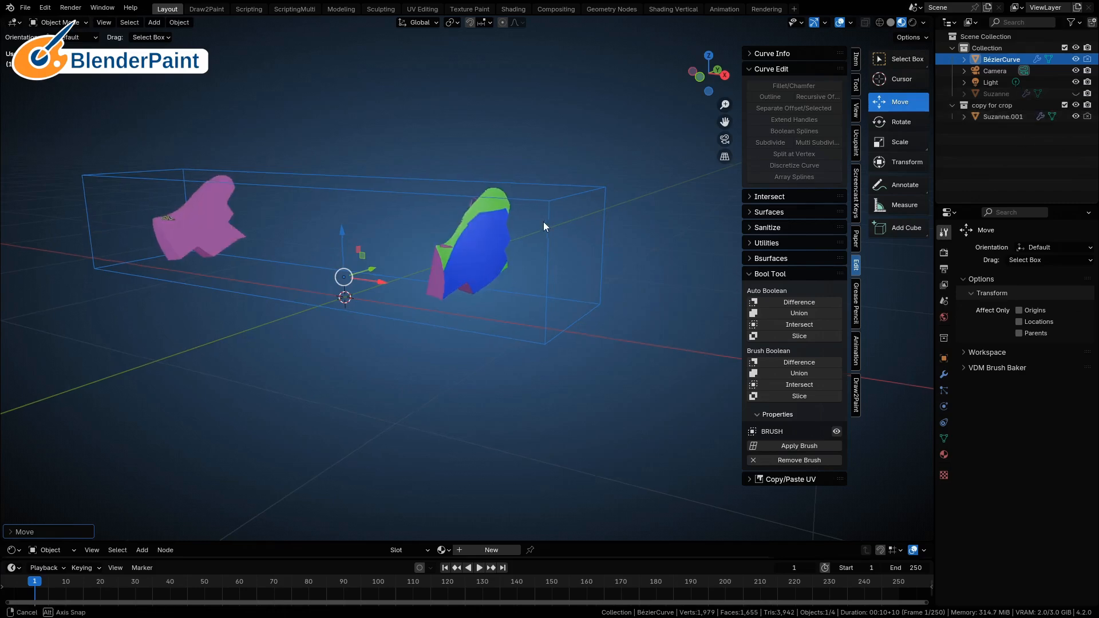
# Step: Select the cropped Suzanne.001 piece and fill its remaining green area with blue in Texture Paint mode
pyautogui.moveTo(544, 221); pyautogui.dragTo(521, 218, button='middle')
pyautogui.click(468, 214)
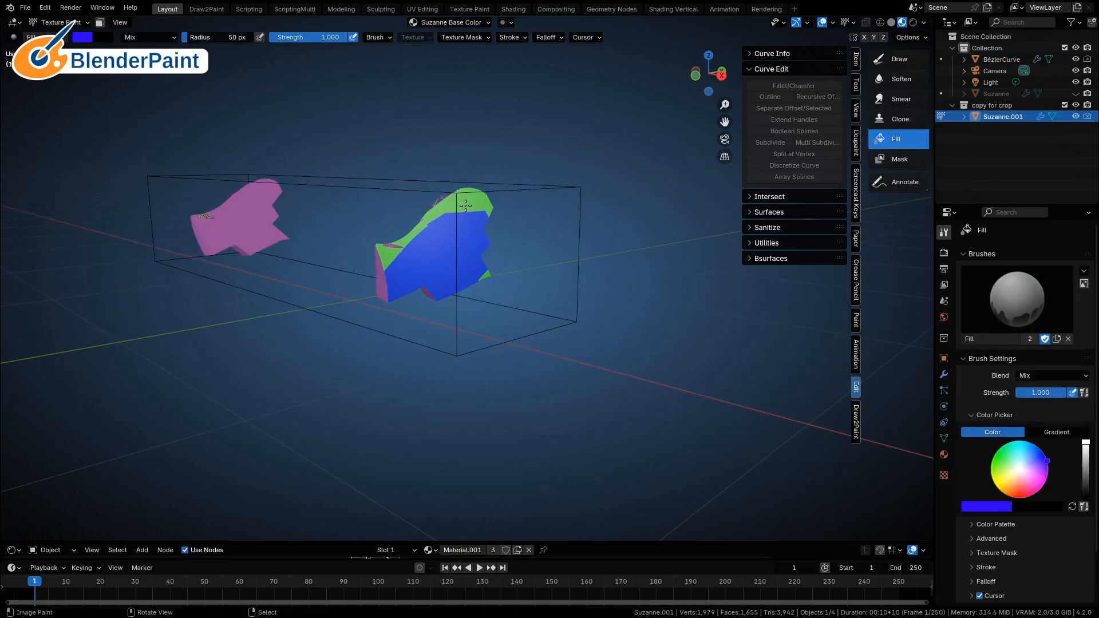
pyautogui.hotkey('ctrl', 'Tab')
pyautogui.click(543, 209)
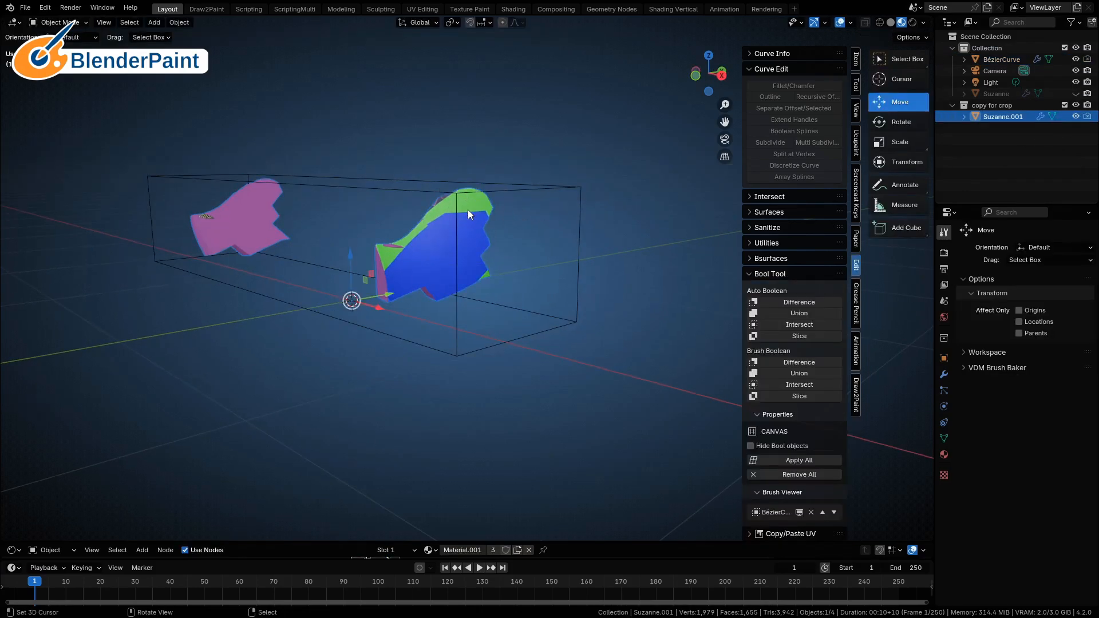
pyautogui.hotkey('ctrl', 'Tab')
pyautogui.click(483, 213)
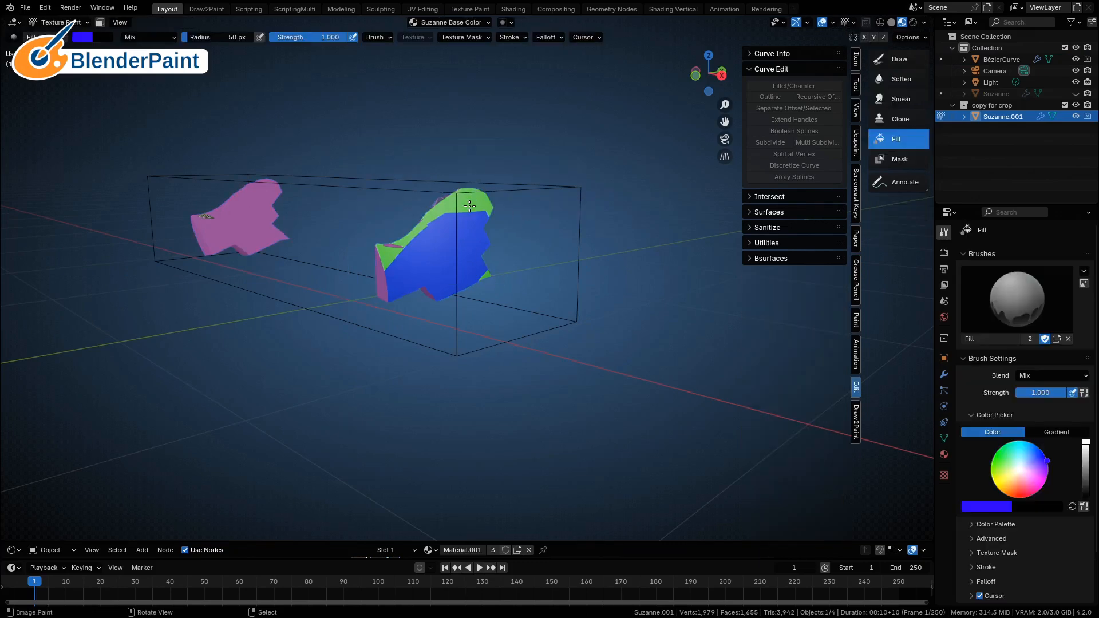
pyautogui.click(470, 206)
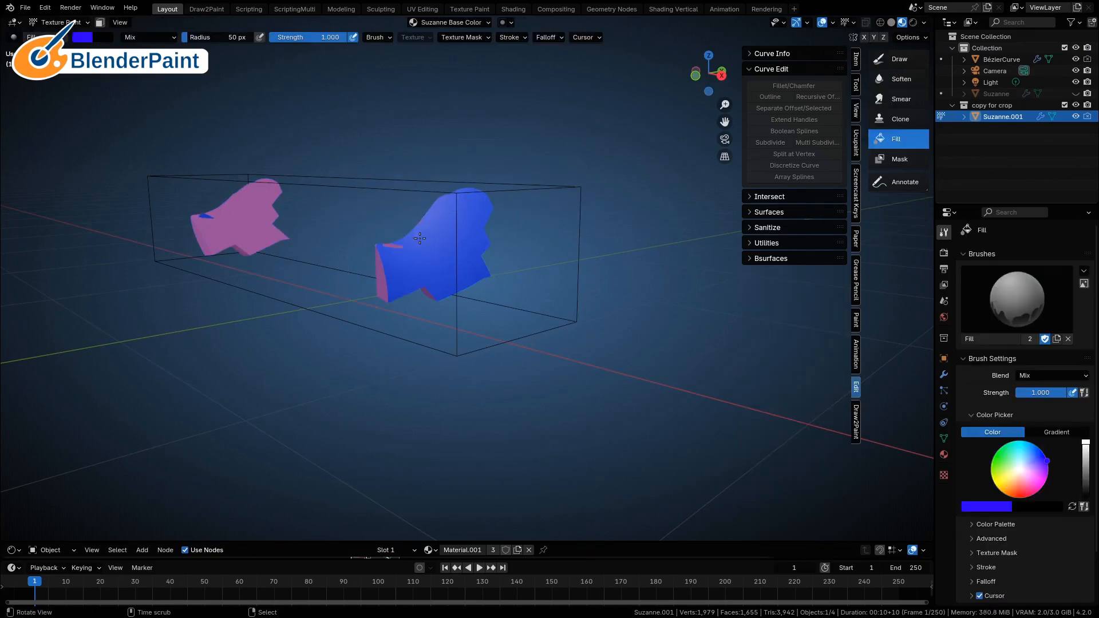
# Step: Show the original Suzanne, hide the cropped copy, and select Suzanne in Object Mode
pyautogui.moveTo(419, 238); pyautogui.dragTo(407, 266, button='middle')
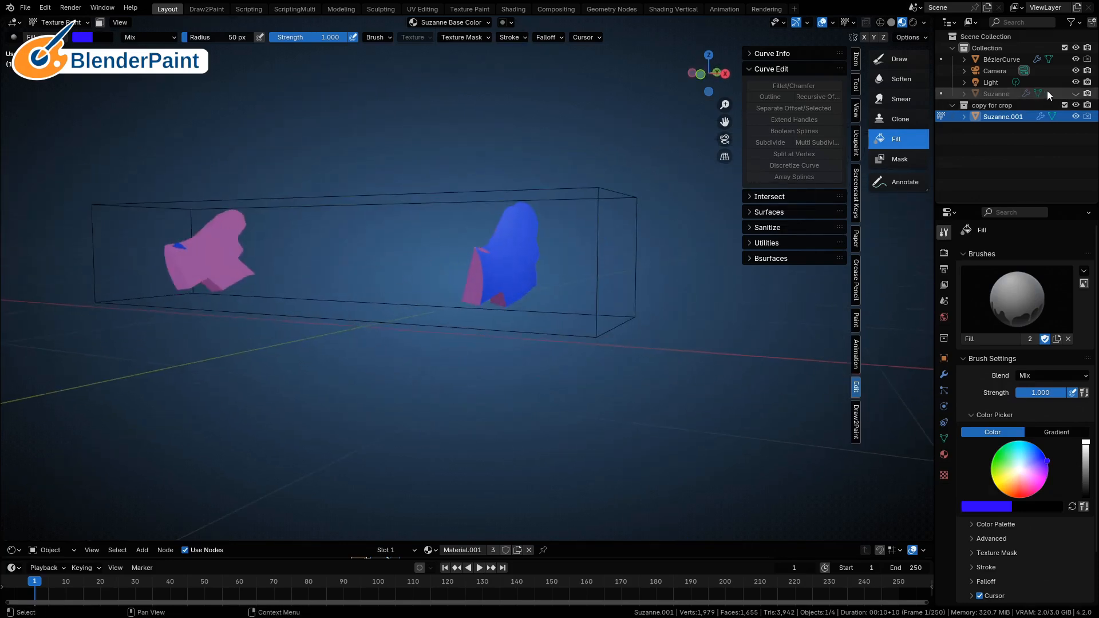
pyautogui.click(1076, 94)
pyautogui.click(1076, 117)
pyautogui.moveTo(564, 224)
pyautogui.mouseDown(button='middle')
pyautogui.moveTo(213, 260)
pyautogui.moveTo(466, 243)
pyautogui.mouseUp(button='middle')
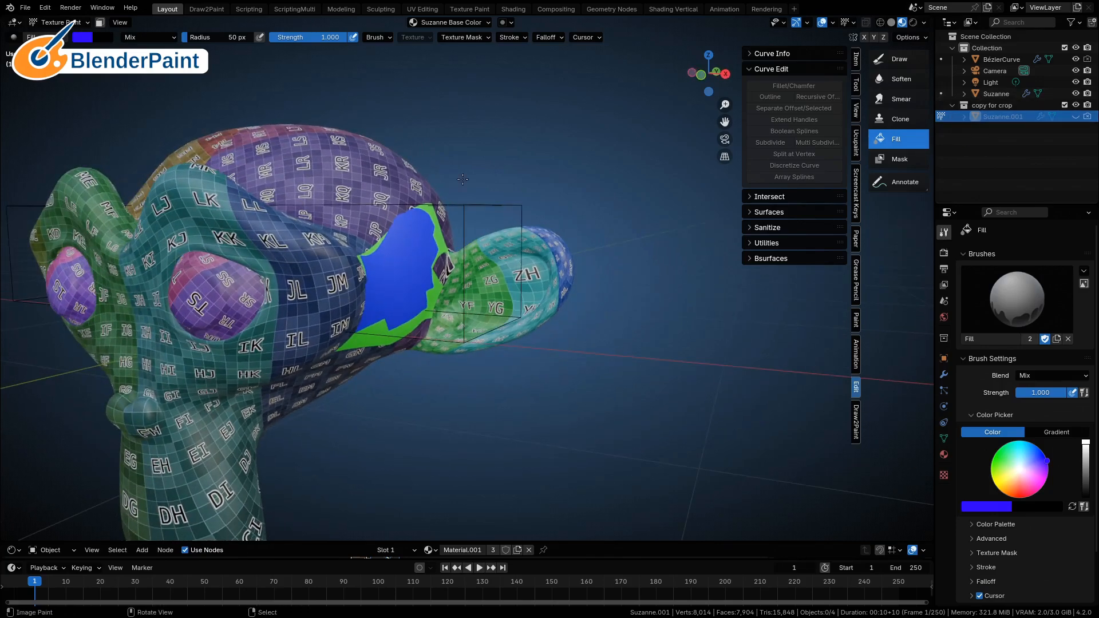
pyautogui.rightClick(398, 173)
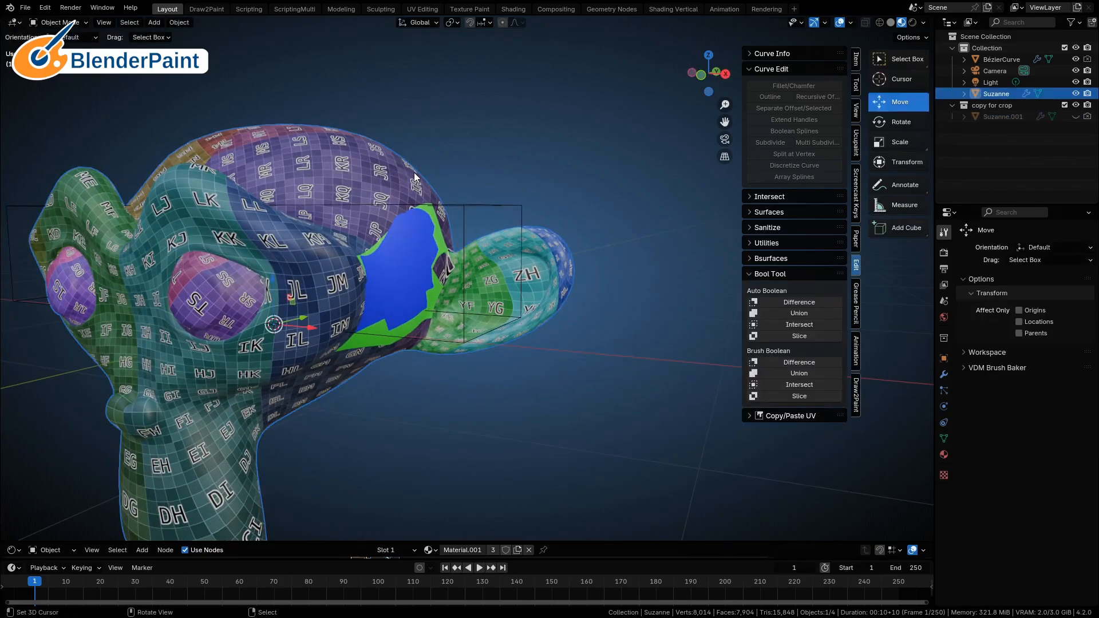
# Step: In Edit Mode, select the four corner vertices of the upper face crossing the blue-filled area on the side of Suzanne's head
pyautogui.press('KP_Decimal')
pyautogui.moveTo(424, 189); pyautogui.dragTo(565, 206, button='middle')
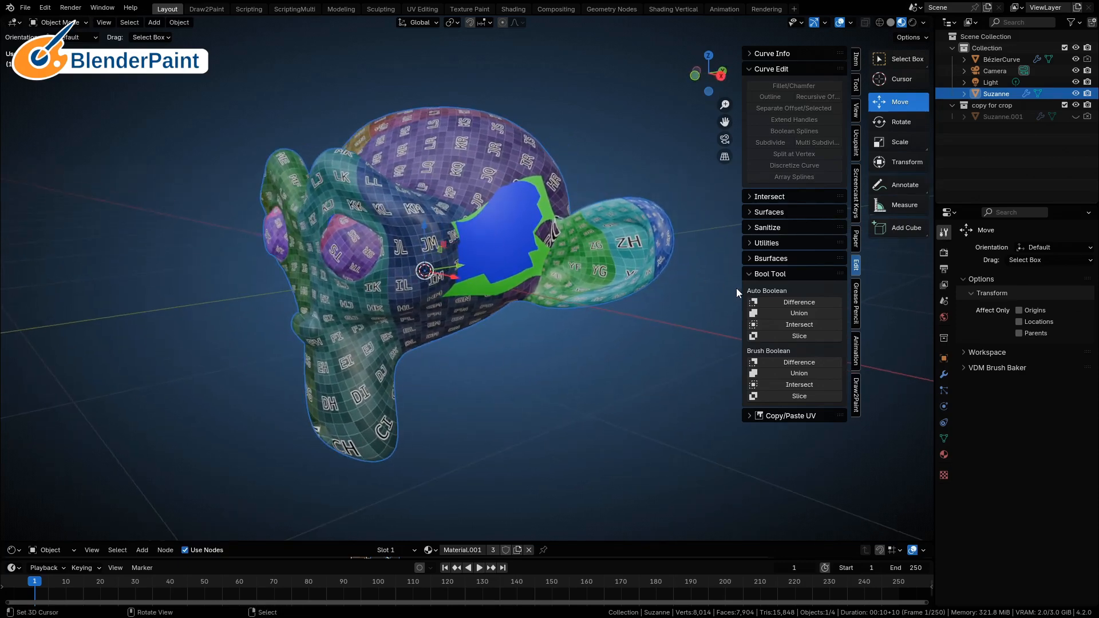
pyautogui.moveTo(514, 263); pyautogui.dragTo(396, 276, button='middle')
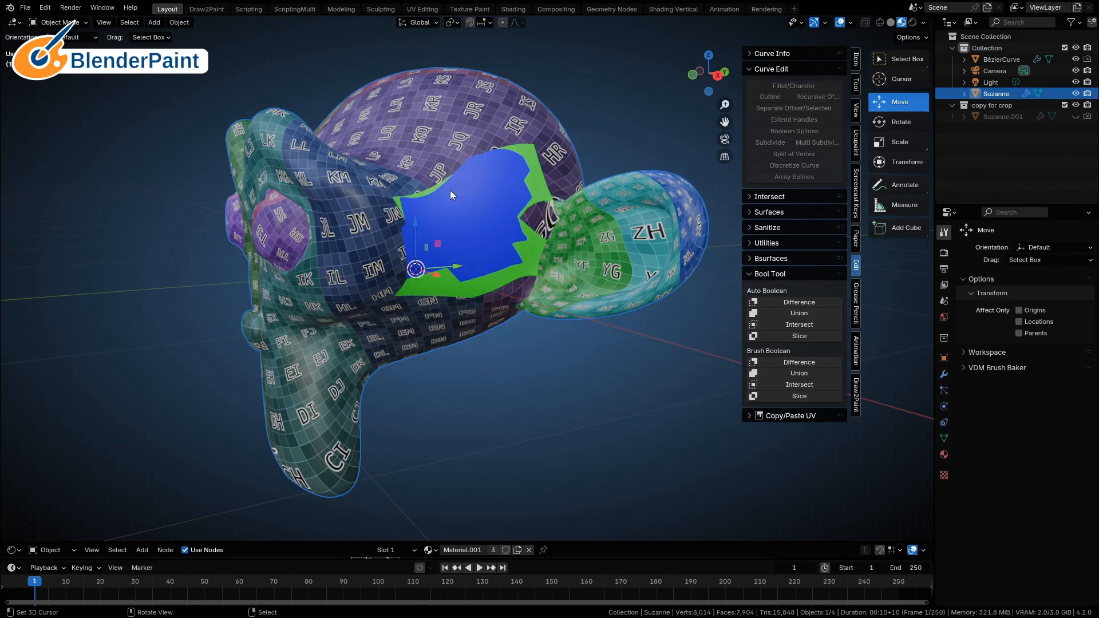
pyautogui.moveTo(441, 191); pyautogui.dragTo(432, 187, button='middle')
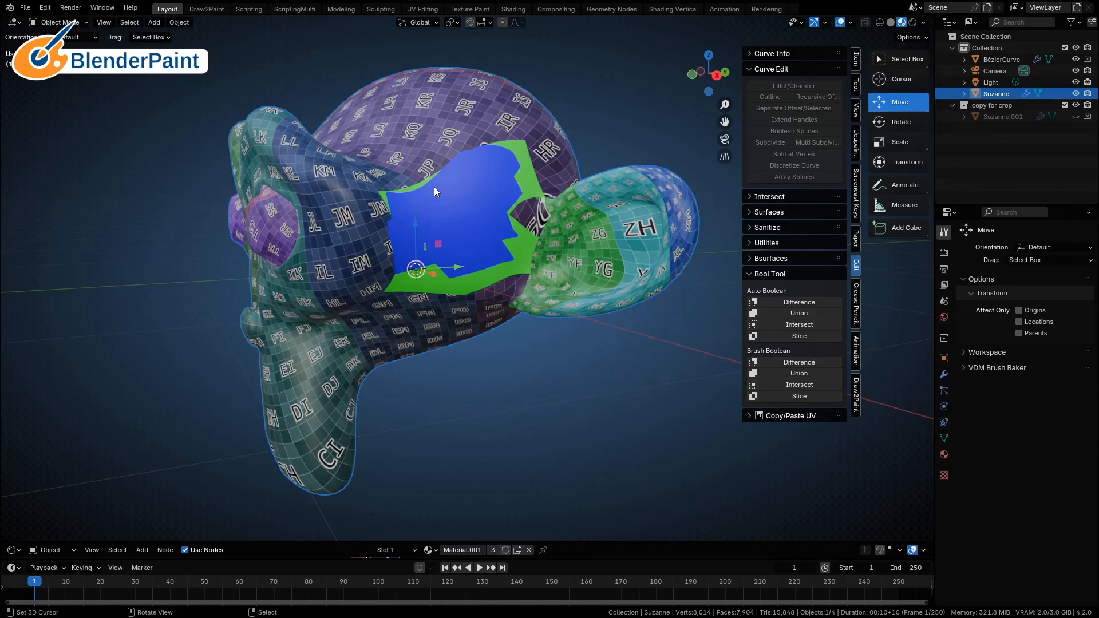
pyautogui.press('Tab')
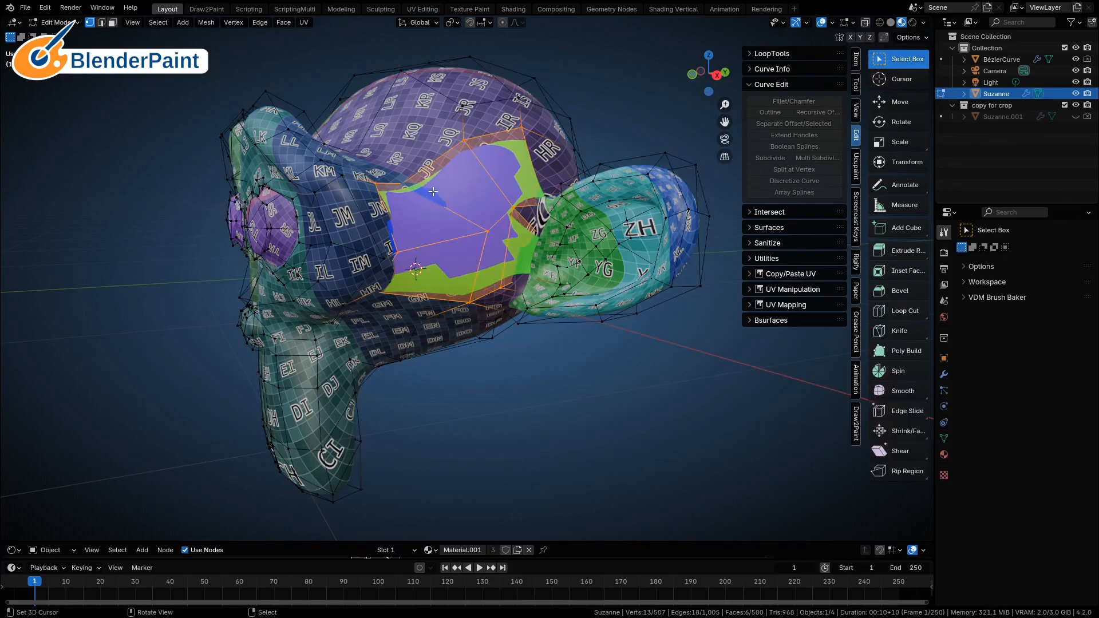
pyautogui.moveTo(469, 213); pyautogui.dragTo(391, 232, button='middle')
pyautogui.click(323, 210)
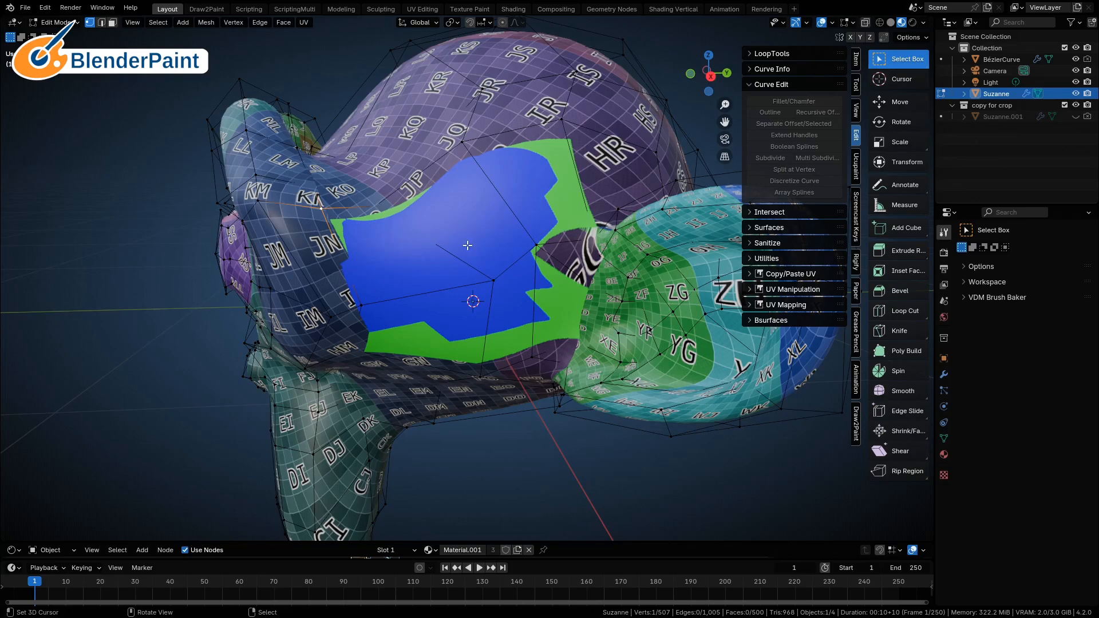
pyautogui.click(464, 155)
pyautogui.keyDown('shift'); pyautogui.click(491, 264); pyautogui.keyUp('shift')
pyautogui.keyDown('shift'); pyautogui.click(491, 271); pyautogui.keyUp('shift')
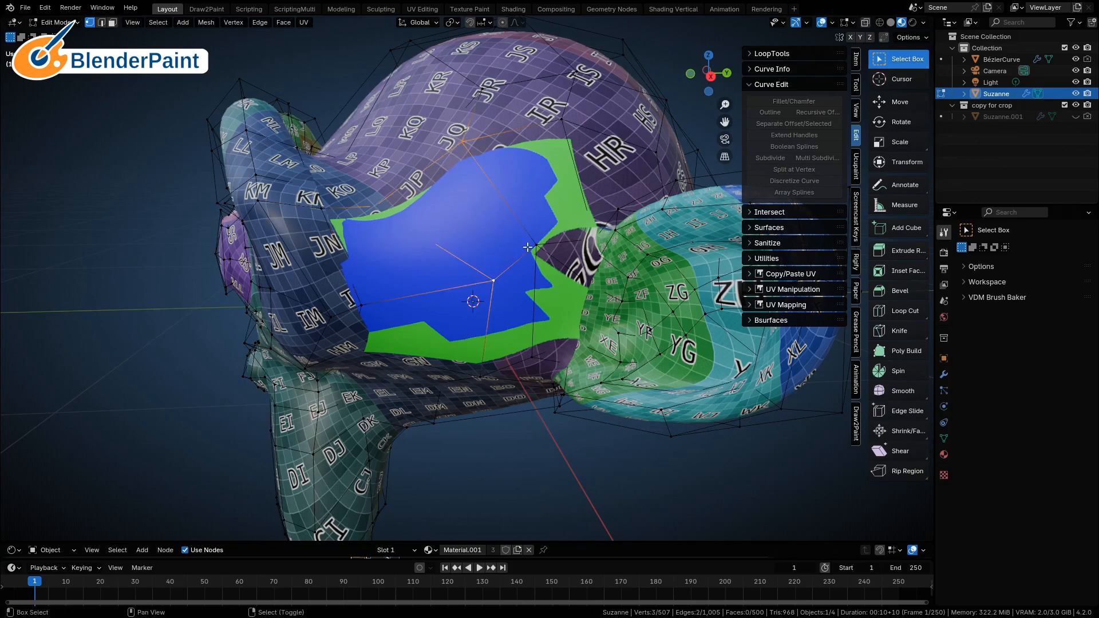
pyautogui.keyDown('shift'); pyautogui.click(527, 247); pyautogui.keyUp('shift')
pyautogui.keyDown('alt'); pyautogui.moveTo(504, 236); pyautogui.dragTo(516, 225); pyautogui.keyUp('alt')
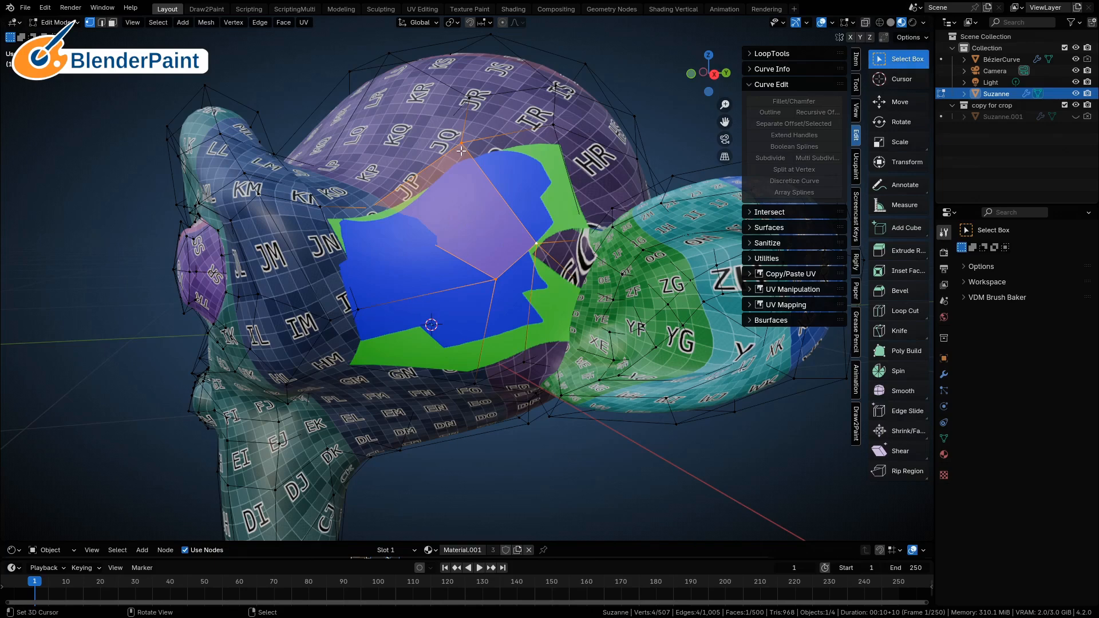
# Step: Return to Object Mode and examine the edges of the blue fill on Suzanne's head from several angles
pyautogui.press('Tab')
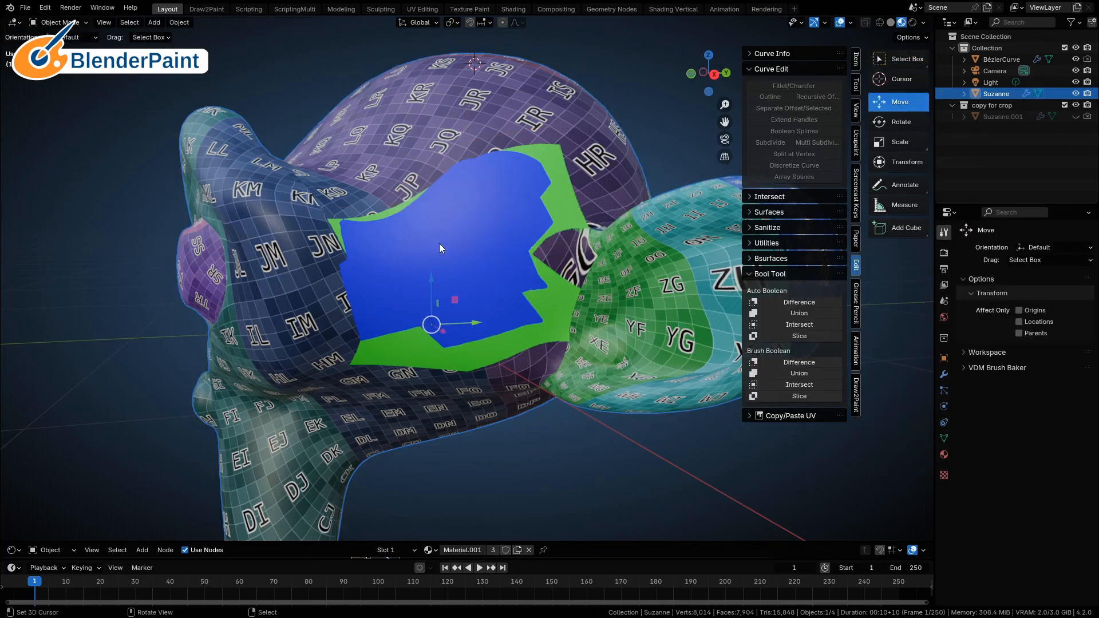
pyautogui.moveTo(440, 244); pyautogui.dragTo(488, 237, button='middle')
pyautogui.scroll(-2, 486, 275)
pyautogui.moveTo(485, 290); pyautogui.dragTo(460, 259, button='middle')
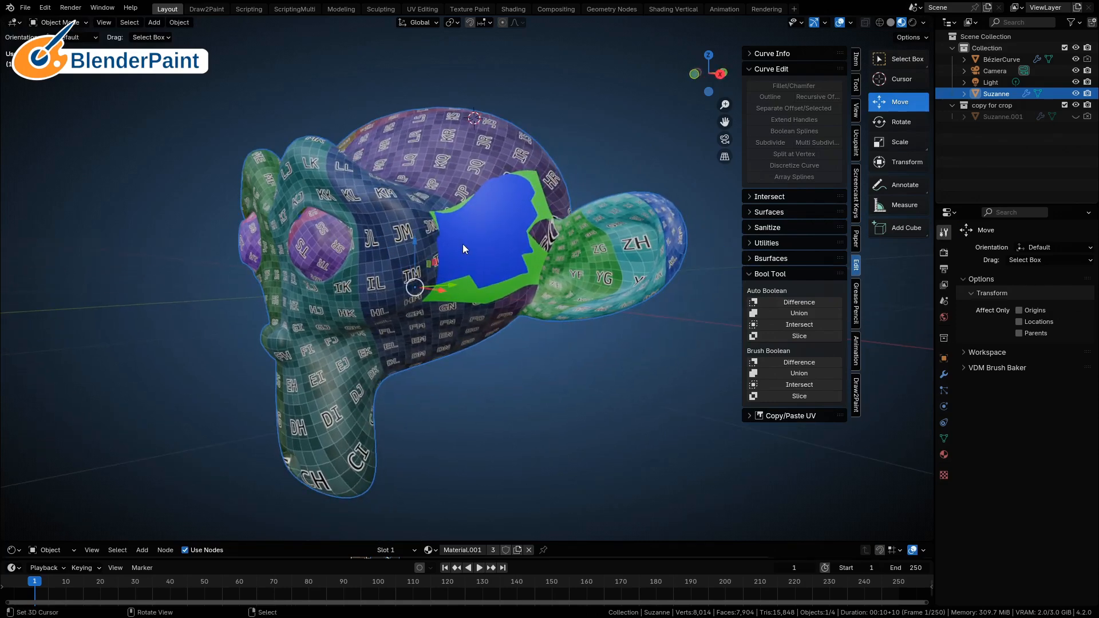
pyautogui.moveTo(421, 225); pyautogui.dragTo(238, 255, button='middle')
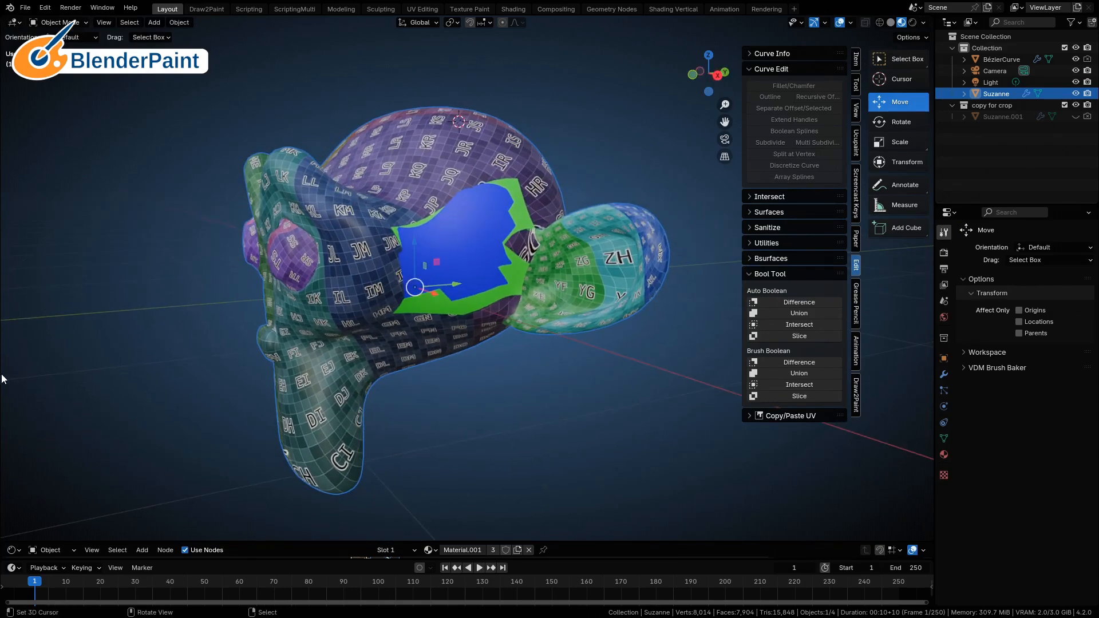
pyautogui.moveTo(395, 320); pyautogui.dragTo(425, 321, button='middle')
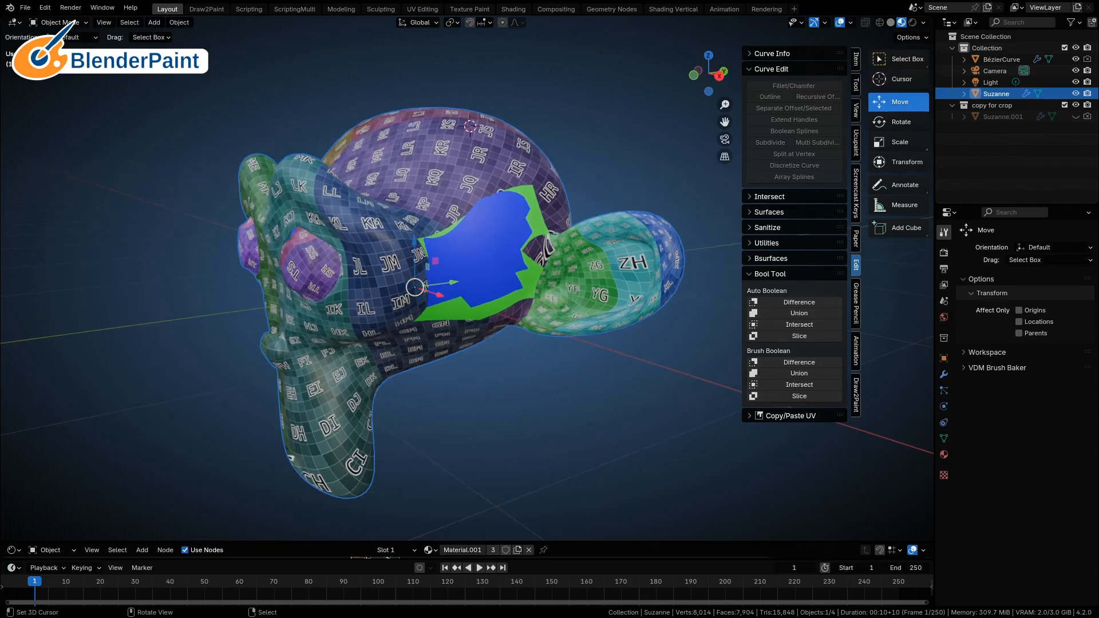